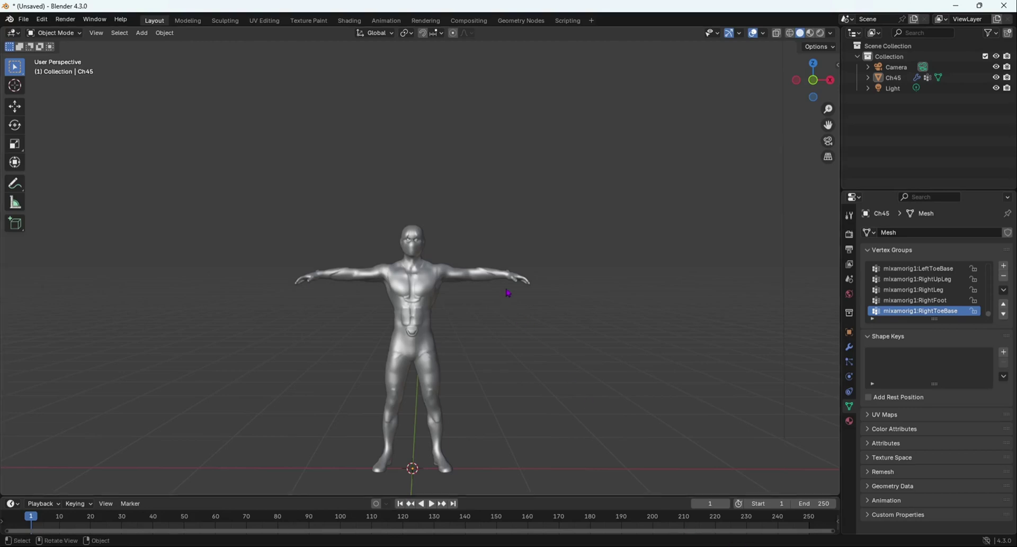
Look up the Rigify add-on in the preferences' add-on list and check that it is enabled.
{"action": "middle_click_drag", "start_coordinate": [478, 337], "coordinate": [440, 319]}
{"action": "left_click", "coordinate": [42, 19]}
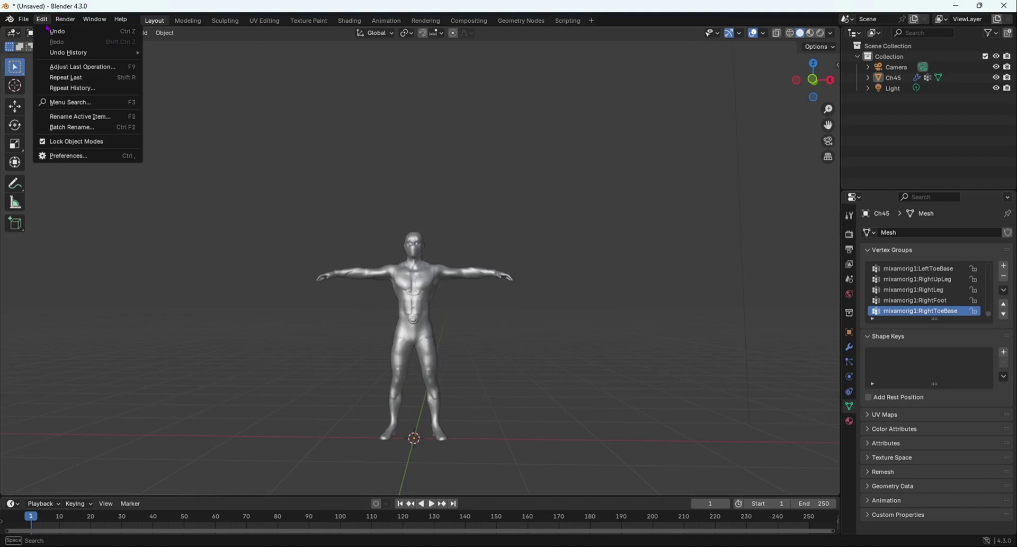
{"action": "left_click", "coordinate": [75, 155]}
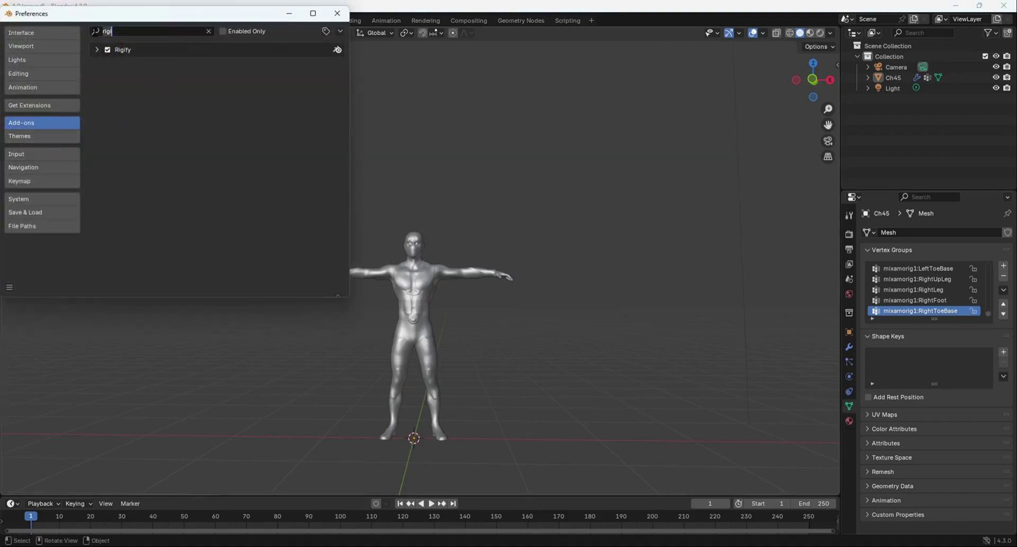
{"action": "key", "text": "BackSpace"}
{"action": "type", "text": "rig"}
{"action": "left_click", "coordinate": [337, 15]}
Add a Rigify Human meta-rig armature to the scene, seen from the front orthographic view.
{"action": "key", "text": "KP_1"}
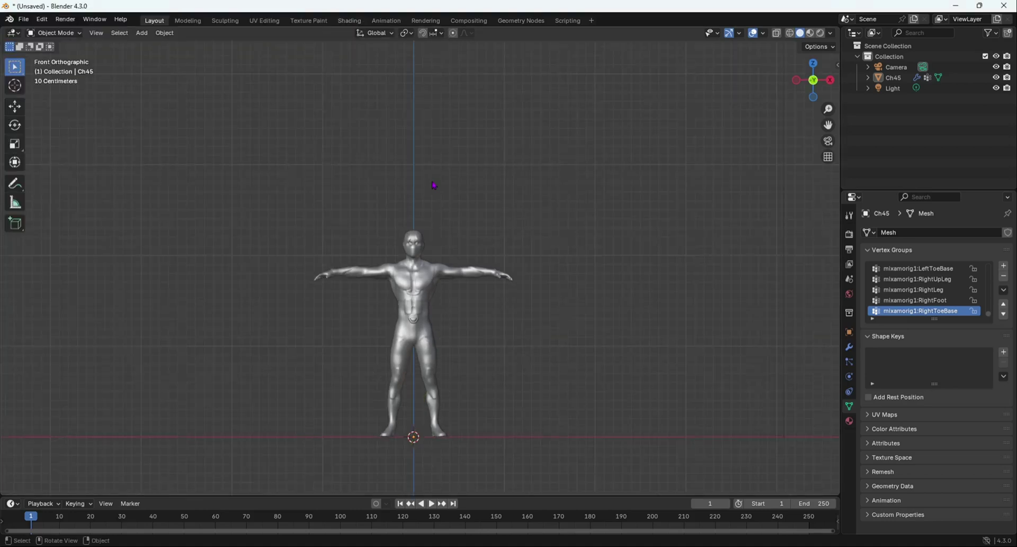
{"action": "middle_click_drag", "start_coordinate": [434, 226], "coordinate": [395, 343]}
{"action": "key", "text": "KP_1"}
{"action": "key", "text": "shift+a"}
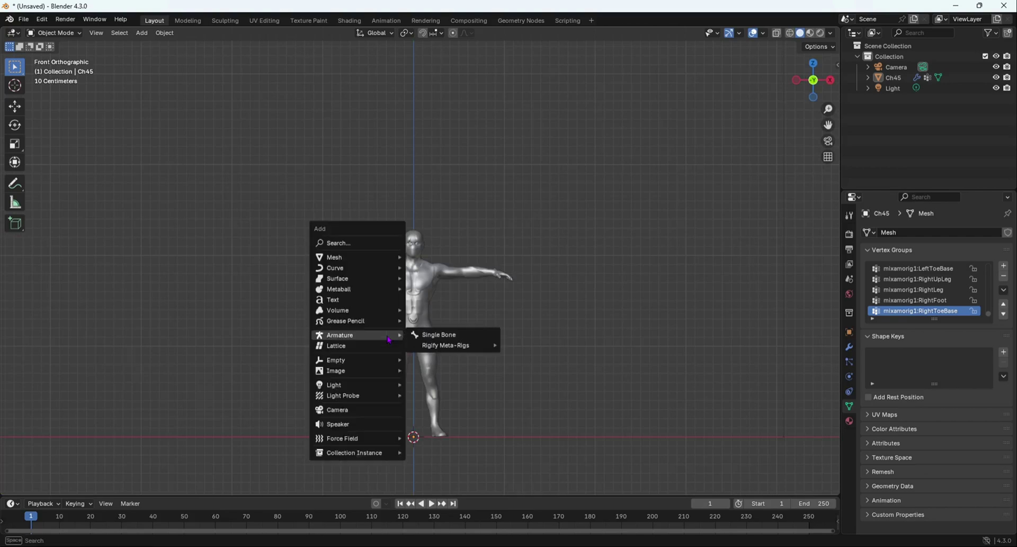
{"action": "mouse_move", "coordinate": [350, 336]}
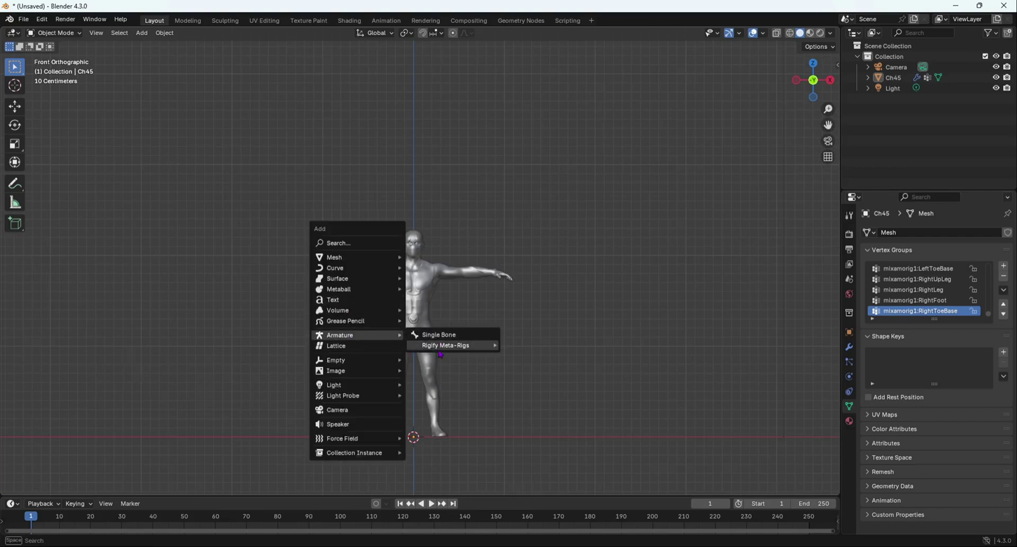
{"action": "mouse_move", "coordinate": [440, 349]}
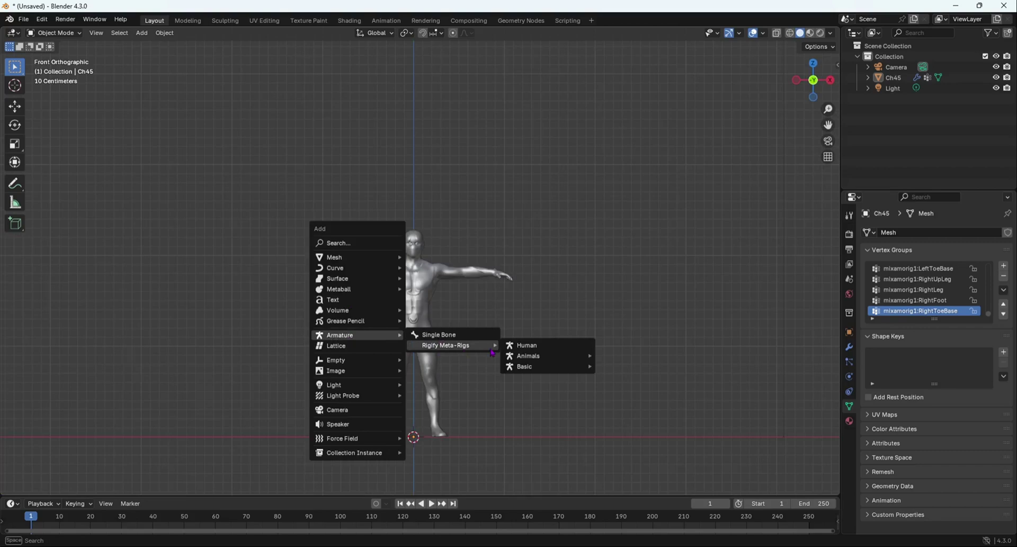
{"action": "mouse_move", "coordinate": [570, 369]}
{"action": "left_click", "coordinate": [527, 345]}
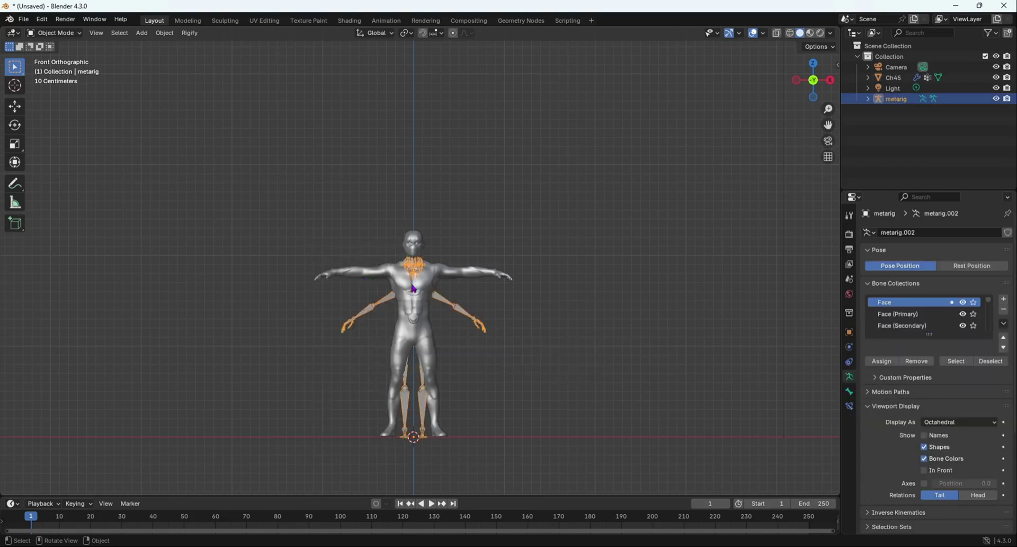
Scale the meta-rig up uniformly until its face bones align with the character's head.
{"action": "scroll", "coordinate": [414, 288], "scroll_direction": "up", "scroll_amount": 5}
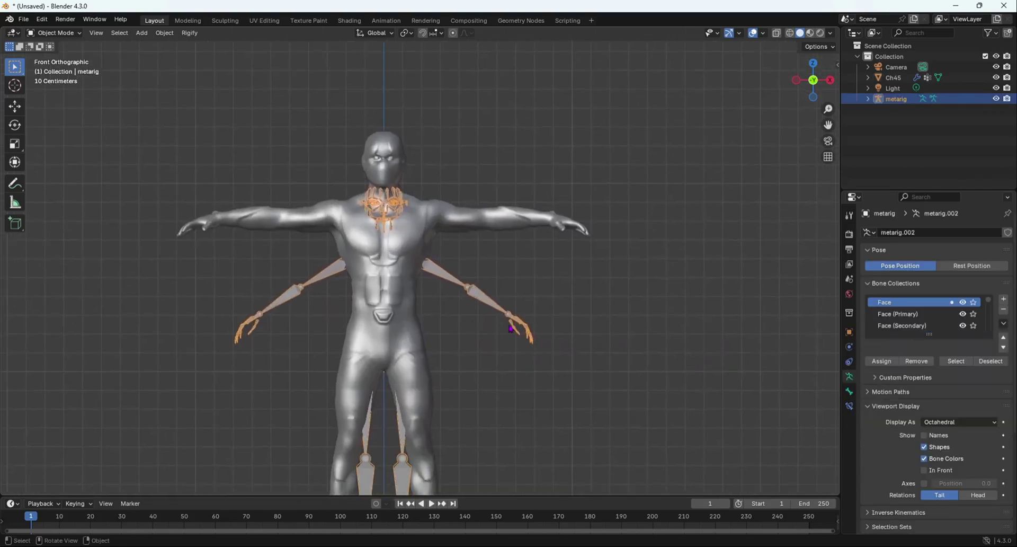
{"action": "key", "text": "s"}
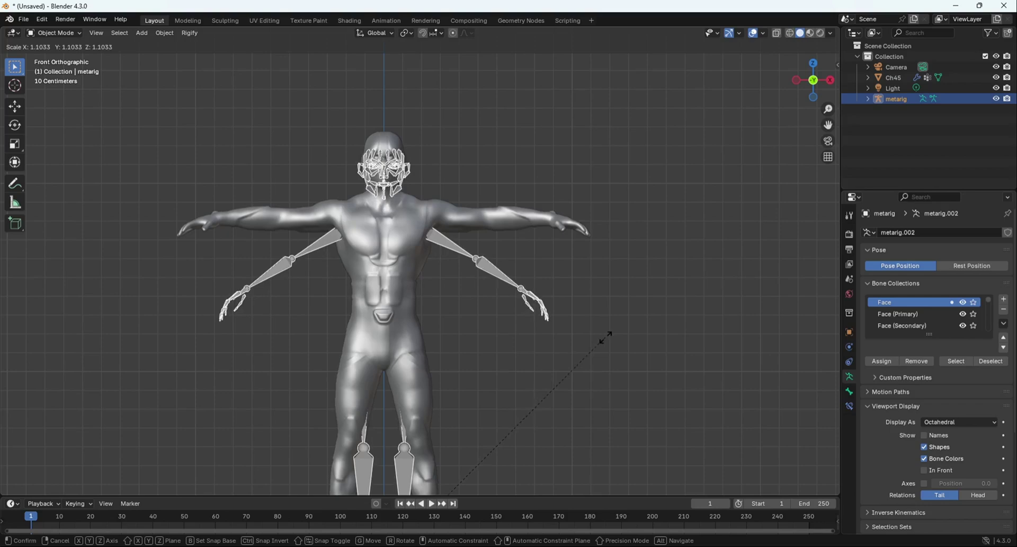
{"action": "left_click", "coordinate": [591, 359]}
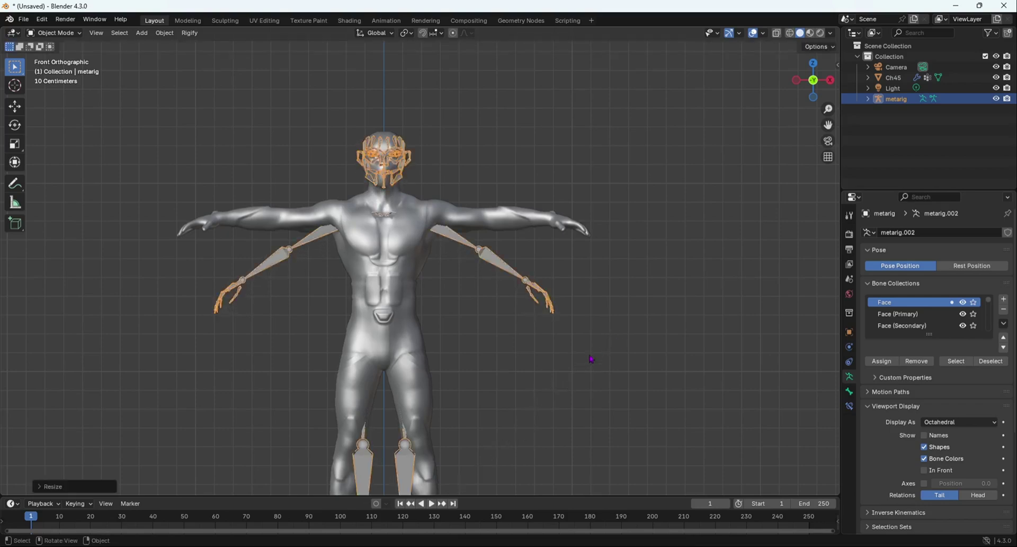
Hide the character mesh and look at the meta-rig alone from the right side.
{"action": "middle_click_drag", "start_coordinate": [591, 359], "coordinate": [381, 203]}
{"action": "left_click", "coordinate": [428, 192]}
{"action": "key", "text": "h"}
{"action": "key", "text": "KP_3"}
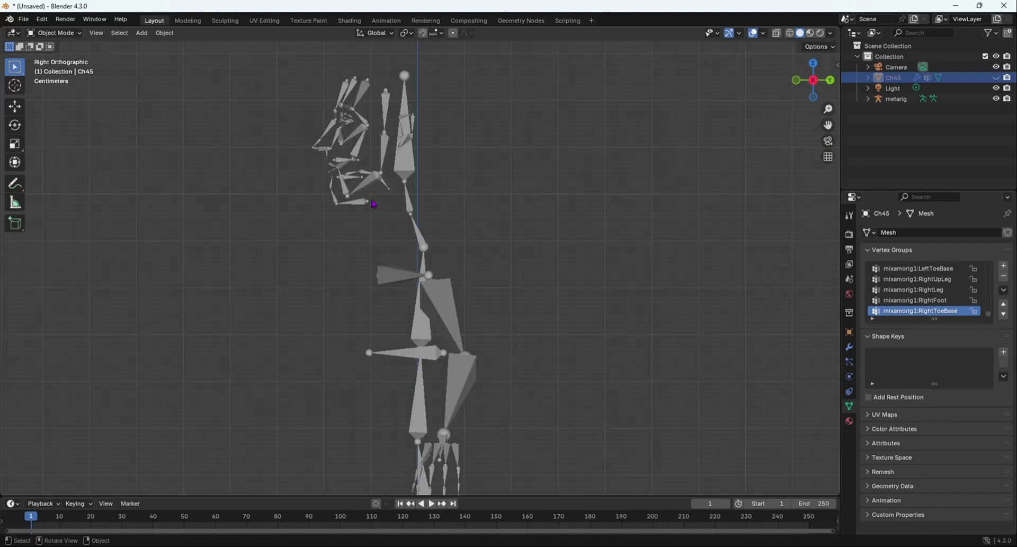
Enter Edit Mode on the meta-rig and delete the face bones in front of the head bone.
{"action": "left_click", "coordinate": [343, 128]}
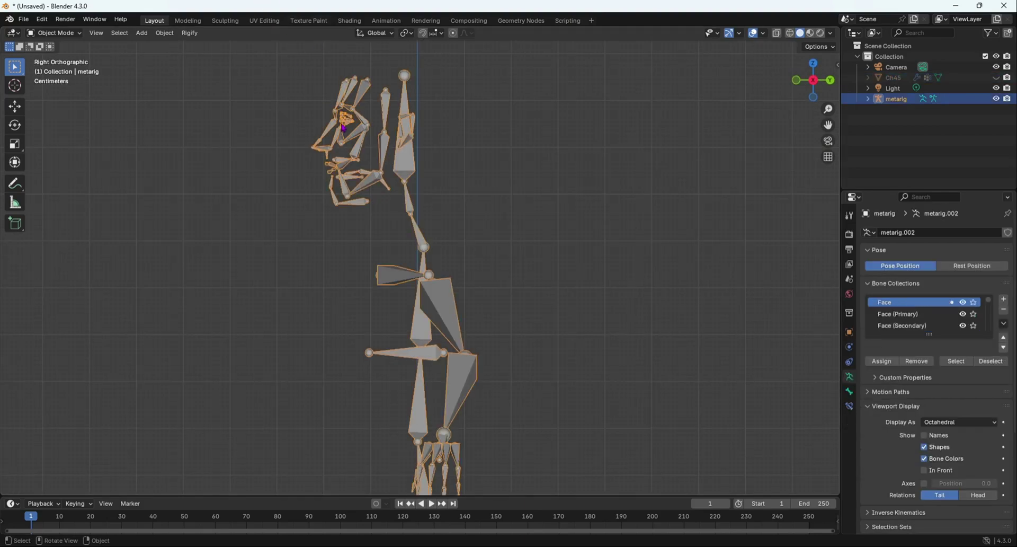
{"action": "key", "text": "Tab"}
{"action": "left_click_drag", "start_coordinate": [274, 74], "coordinate": [391, 208]}
{"action": "key", "text": "x"}
{"action": "left_click", "coordinate": [381, 205]}
Delete the remaining ear bones on both sides of the meta-rig's head.
{"action": "middle_click_drag", "start_coordinate": [381, 204], "coordinate": [503, 194]}
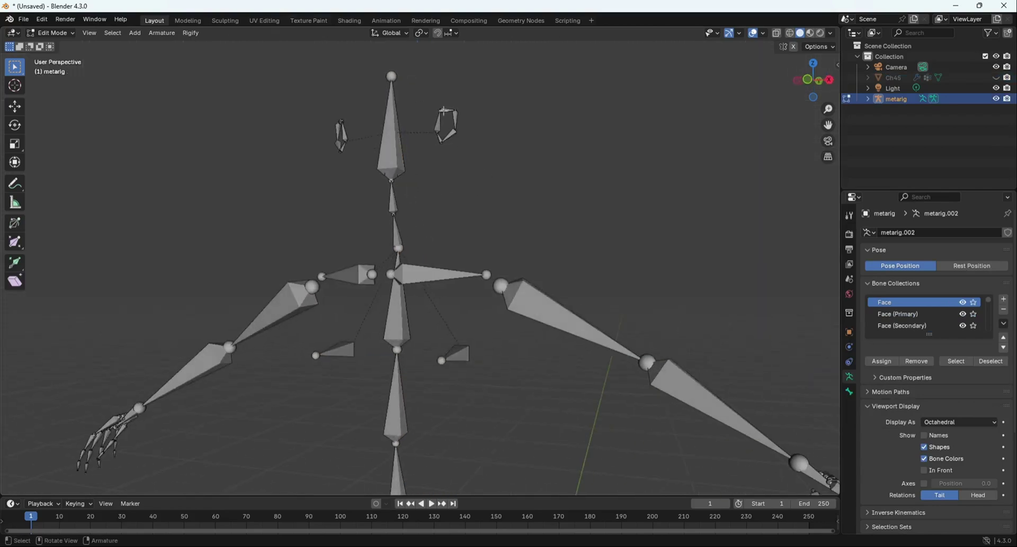
{"action": "left_click_drag", "start_coordinate": [426, 97], "coordinate": [514, 177]}
{"action": "key", "text": "x"}
{"action": "left_click", "coordinate": [503, 182]}
{"action": "left_click_drag", "start_coordinate": [299, 111], "coordinate": [363, 173]}
{"action": "key", "text": "x"}
{"action": "left_click", "coordinate": [364, 178]}
Delete the two breast bones on either side of the meta-rig's chest.
{"action": "middle_click_drag", "start_coordinate": [423, 300], "coordinate": [397, 202], "text": "shift"}
{"action": "left_click_drag", "start_coordinate": [415, 243], "coordinate": [451, 297]}
{"action": "key", "text": "x"}
{"action": "left_click", "coordinate": [452, 297]}
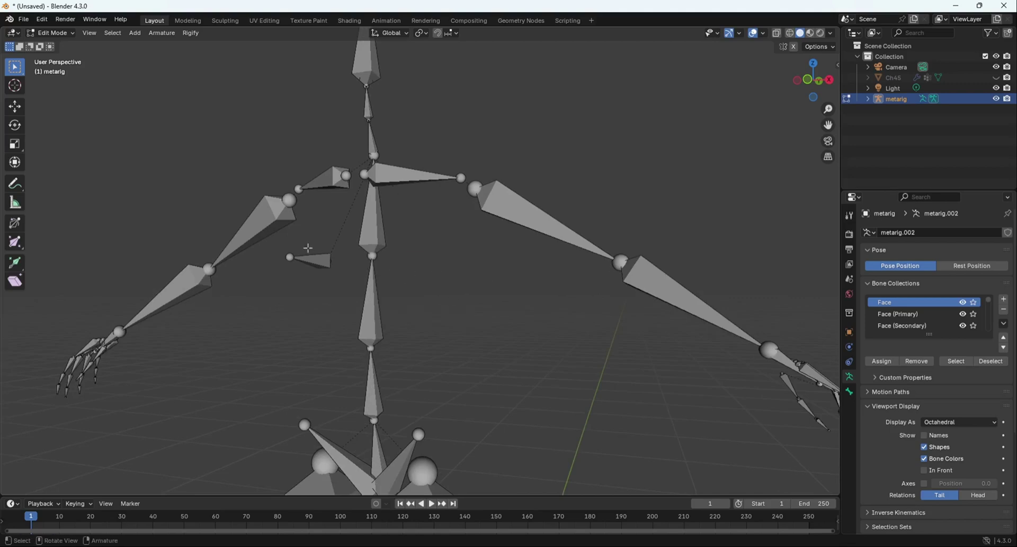
{"action": "left_click_drag", "start_coordinate": [308, 248], "coordinate": [333, 295]}
{"action": "key", "text": "x"}
{"action": "left_click", "coordinate": [332, 293]}
Delete the left and right pelvis bones that branch out from the base of the spine.
{"action": "scroll", "coordinate": [344, 286], "scroll_direction": "down", "scroll_amount": 3}
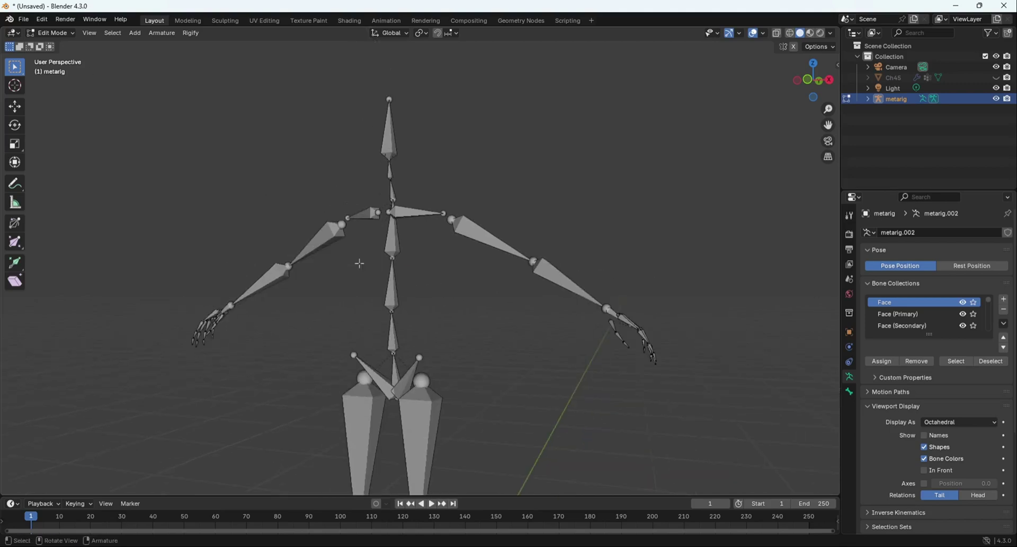
{"action": "middle_click_drag", "start_coordinate": [444, 373], "coordinate": [484, 249], "text": "shift"}
{"action": "left_click", "coordinate": [433, 243]}
{"action": "key", "text": "x"}
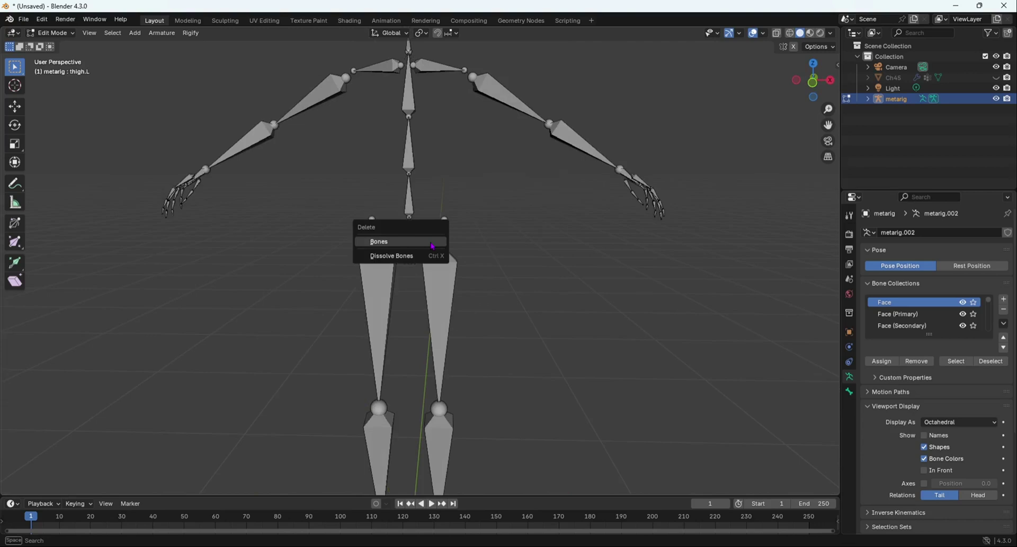
{"action": "left_click", "coordinate": [431, 243]}
{"action": "key", "text": "x"}
{"action": "left_click", "coordinate": [424, 248]}
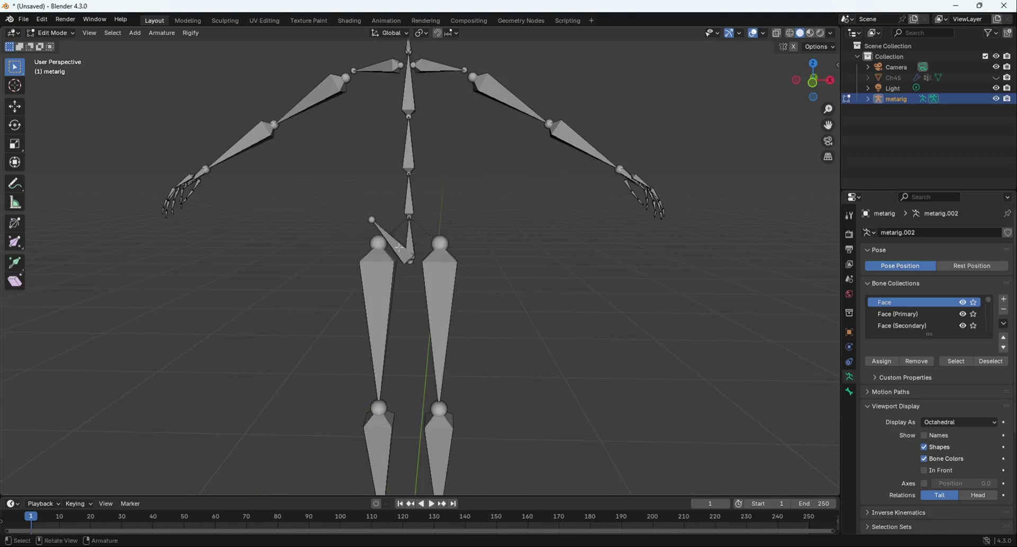
{"action": "left_click", "coordinate": [398, 249]}
{"action": "key", "text": "x"}
{"action": "left_click", "coordinate": [400, 249]}
Return the meta-rig to Object Mode and unhide the character mesh.
{"action": "scroll", "coordinate": [403, 255], "scroll_direction": "down", "scroll_amount": 5}
{"action": "mouse_move", "coordinate": [423, 260]}
{"action": "middle_mouse_down"}
{"action": "mouse_move", "coordinate": [370, 320]}
{"action": "mouse_move", "coordinate": [402, 275]}
{"action": "mouse_move", "coordinate": [522, 268]}
{"action": "mouse_move", "coordinate": [416, 263]}
{"action": "middle_mouse_up"}
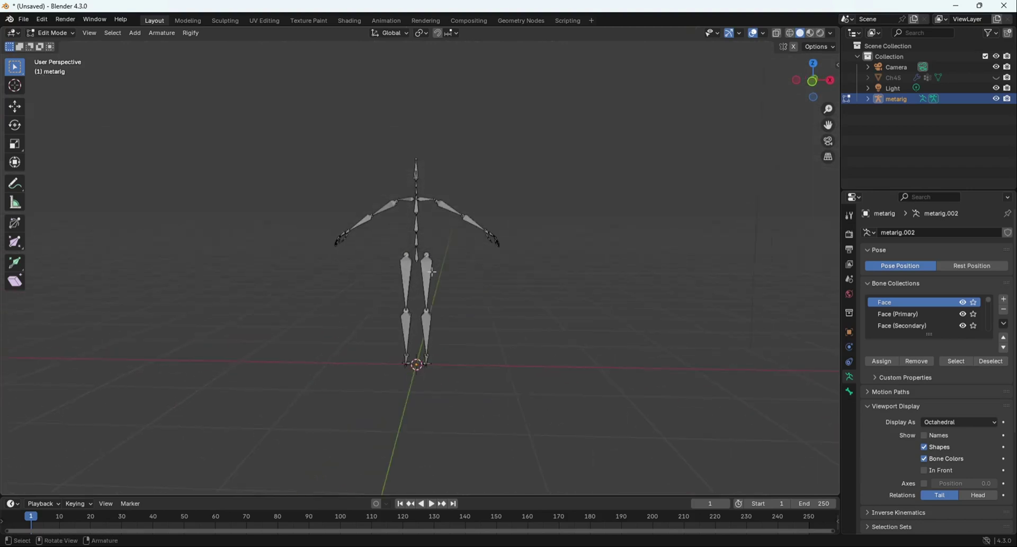
{"action": "key", "text": "alt+h"}
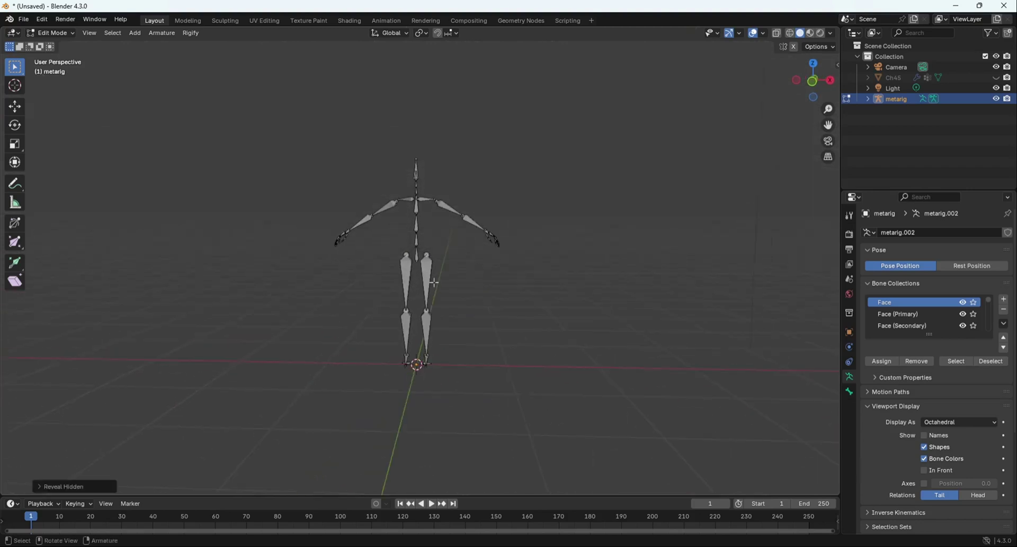
{"action": "left_click", "coordinate": [51, 33]}
{"action": "left_click", "coordinate": [62, 45]}
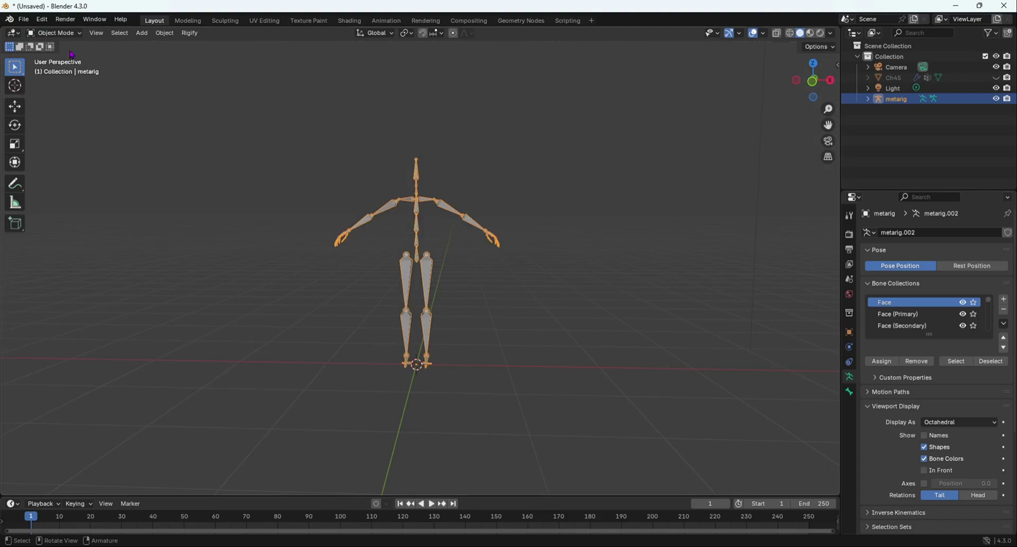
{"action": "key", "text": "alt+h"}
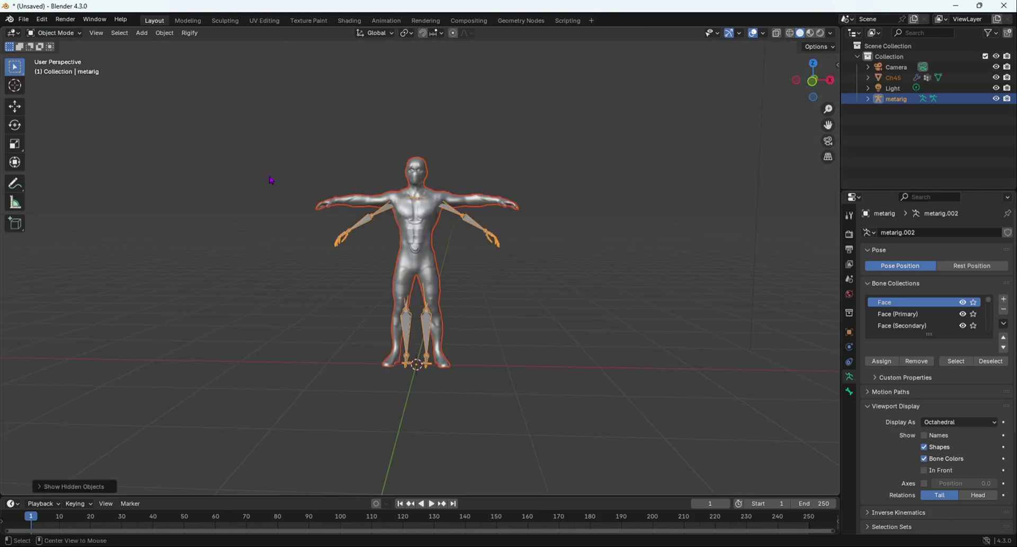
Select only the meta-rig and enable its In Front viewport display so the bones show through the mesh.
{"action": "left_click", "coordinate": [540, 346]}
{"action": "scroll", "coordinate": [500, 222], "scroll_direction": "up", "scroll_amount": 5}
{"action": "scroll", "coordinate": [540, 186], "scroll_direction": "down", "scroll_amount": 1}
{"action": "left_click", "coordinate": [532, 187]}
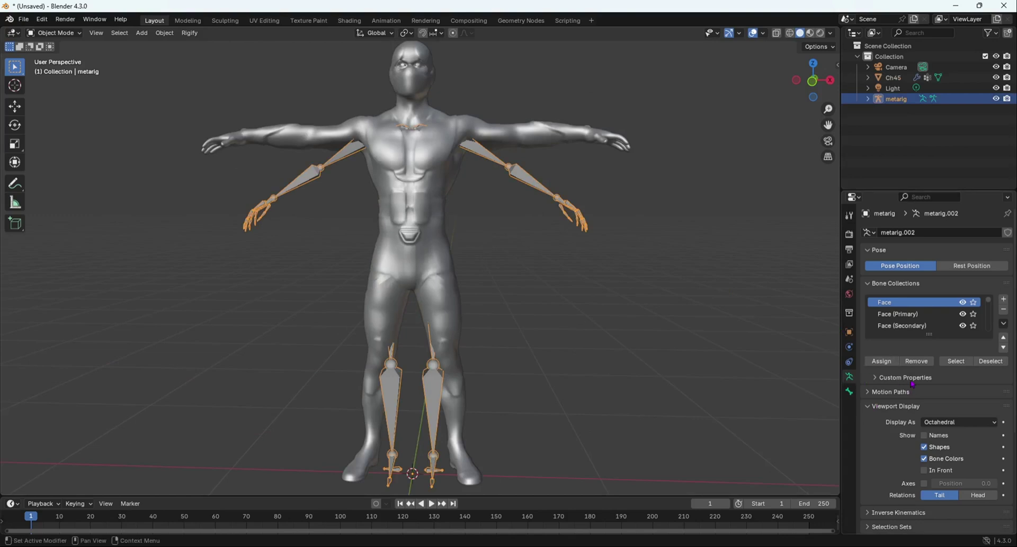
{"action": "left_click", "coordinate": [882, 408]}
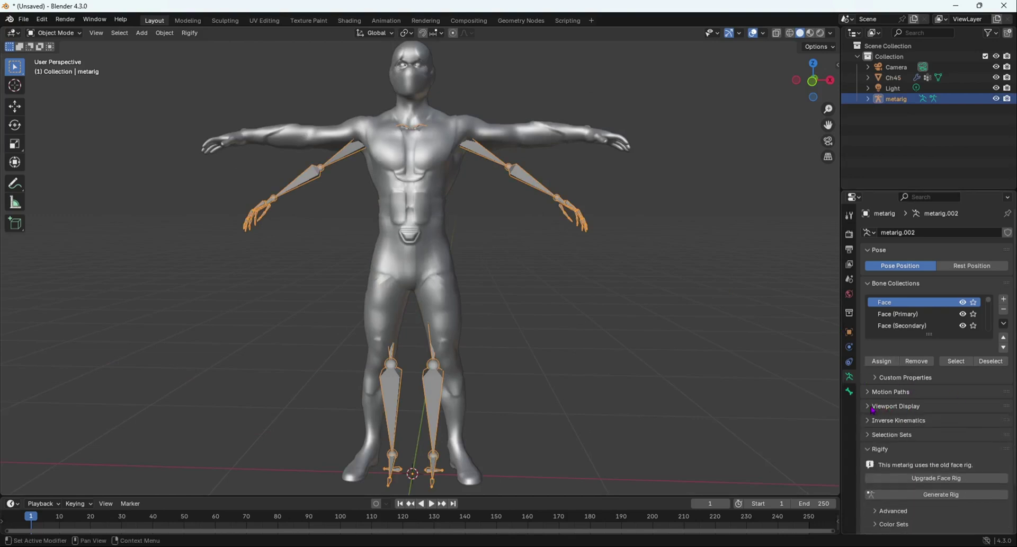
{"action": "left_click", "coordinate": [883, 408]}
{"action": "left_click", "coordinate": [923, 470]}
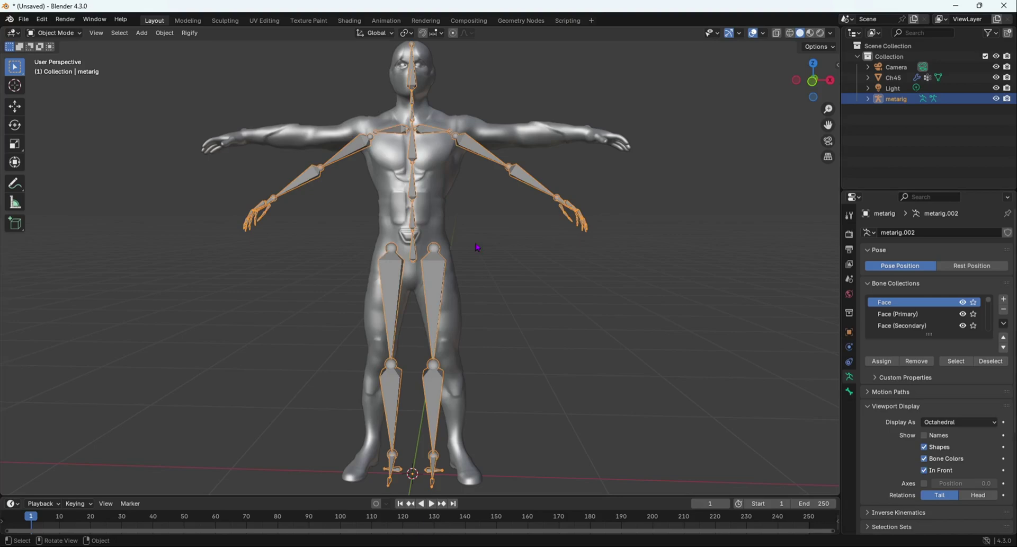
In front view, enter Edit Mode on the meta-rig and select the upper arm, forearm and hand bones of the character's left arm.
{"action": "middle_click_drag", "start_coordinate": [477, 247], "coordinate": [424, 238]}
{"action": "key", "text": "KP_1"}
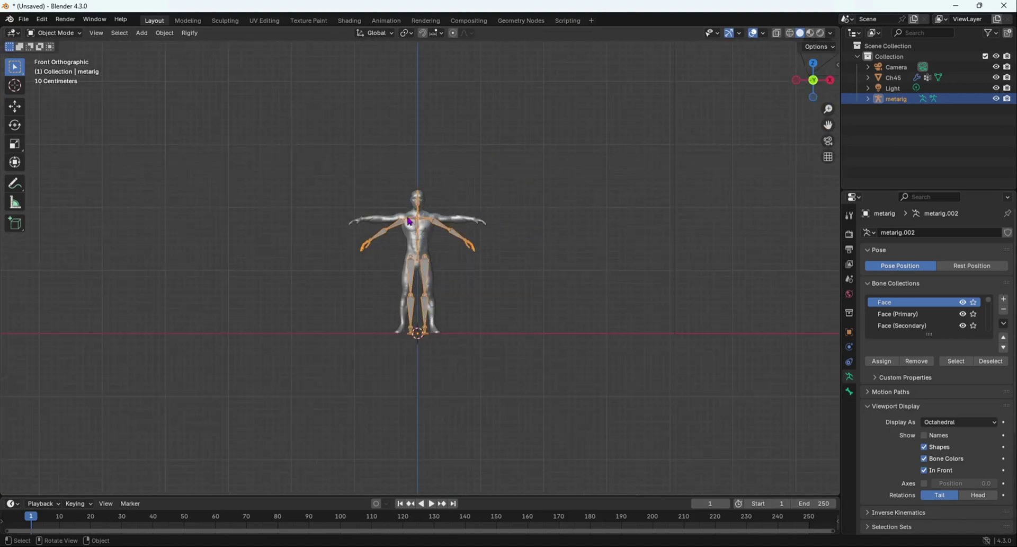
{"action": "scroll", "coordinate": [409, 221], "scroll_direction": "up", "scroll_amount": 6}
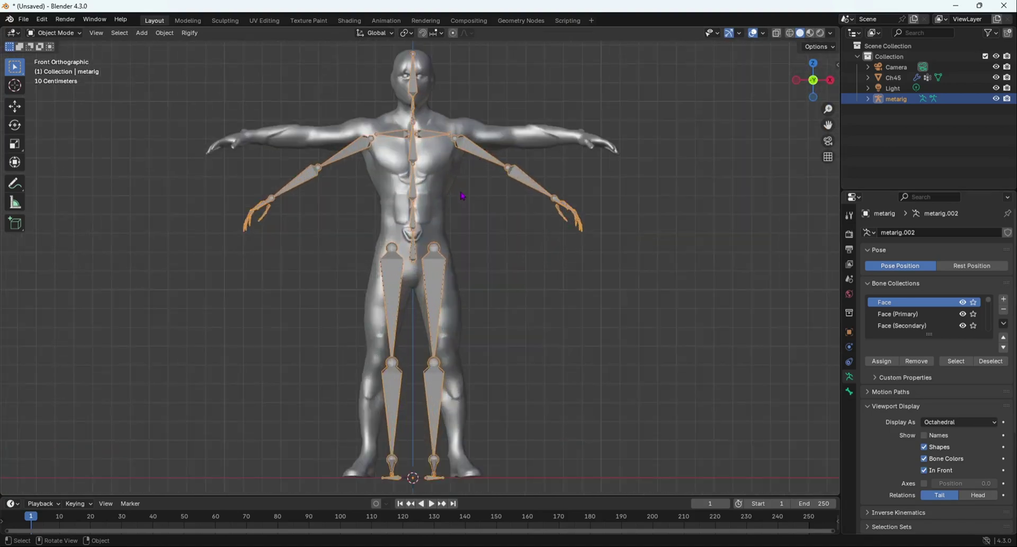
{"action": "middle_click_drag", "start_coordinate": [462, 195], "coordinate": [434, 301], "text": "shift"}
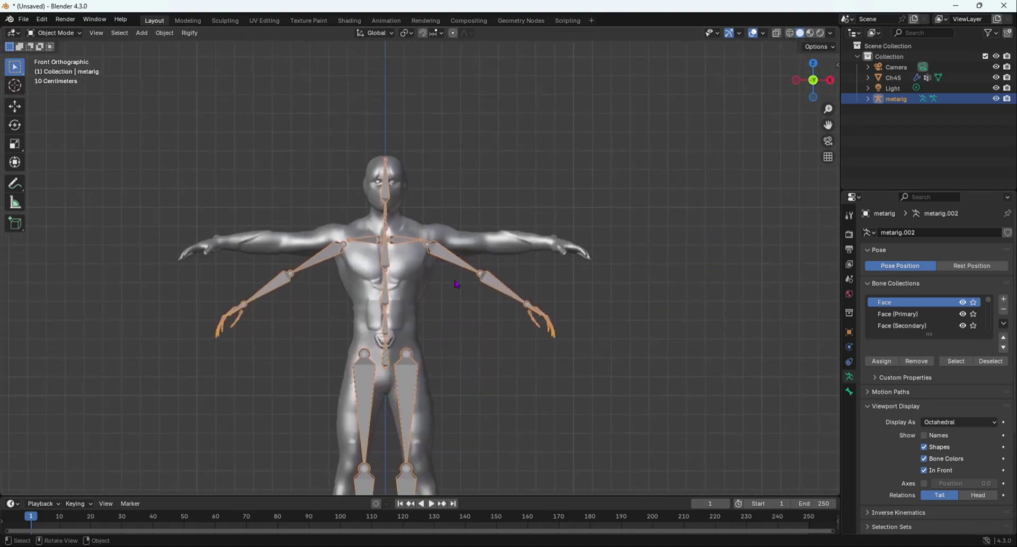
{"action": "left_click", "coordinate": [466, 240], "text": "shift"}
{"action": "left_click", "coordinate": [511, 293]}
{"action": "key", "text": "Tab"}
{"action": "left_click_drag", "start_coordinate": [454, 247], "coordinate": [594, 362]}
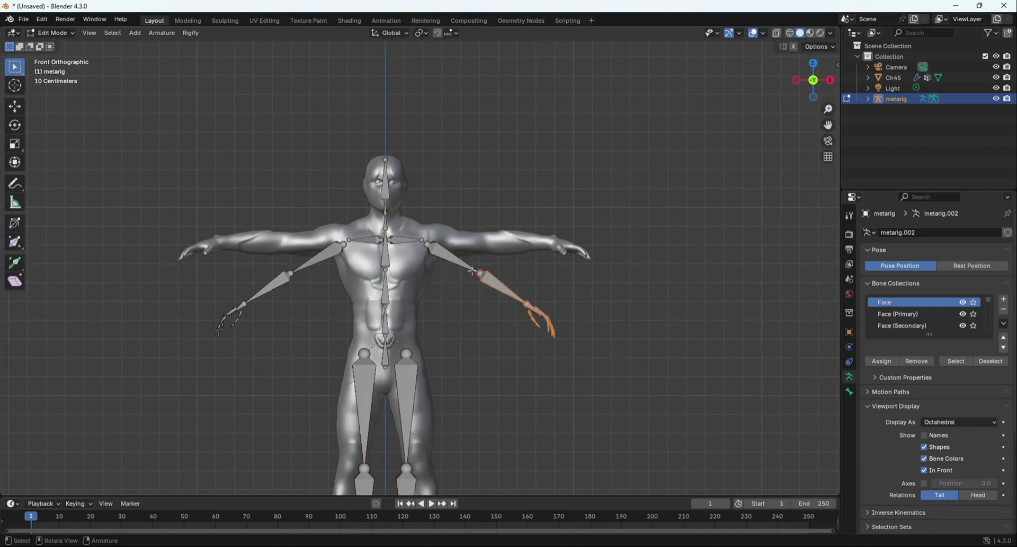
Try to rotate the selected left arm bones about -31° to a horizontal pose.
{"action": "key", "text": "r"}
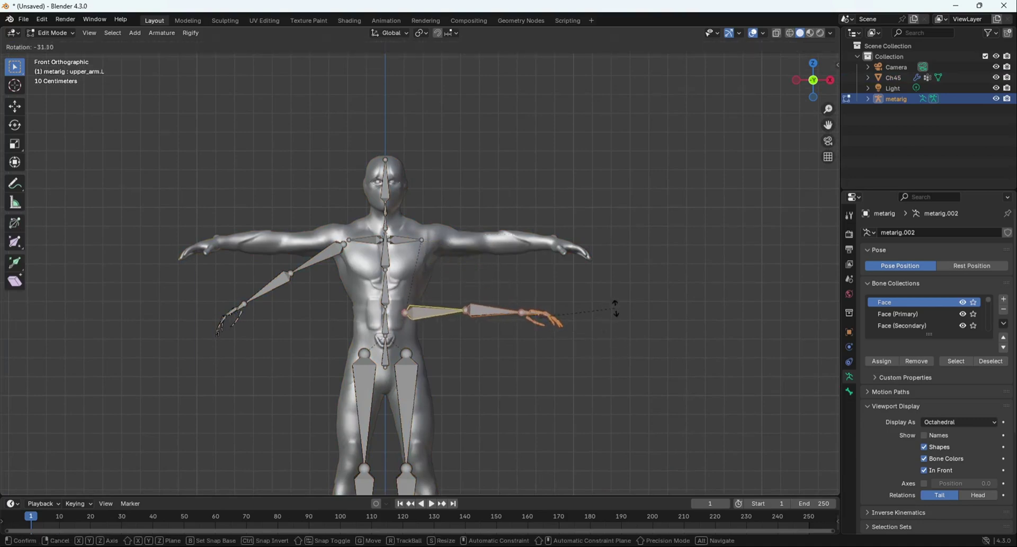
{"action": "left_click", "coordinate": [615, 311]}
{"action": "key", "text": "ctrl+z"}
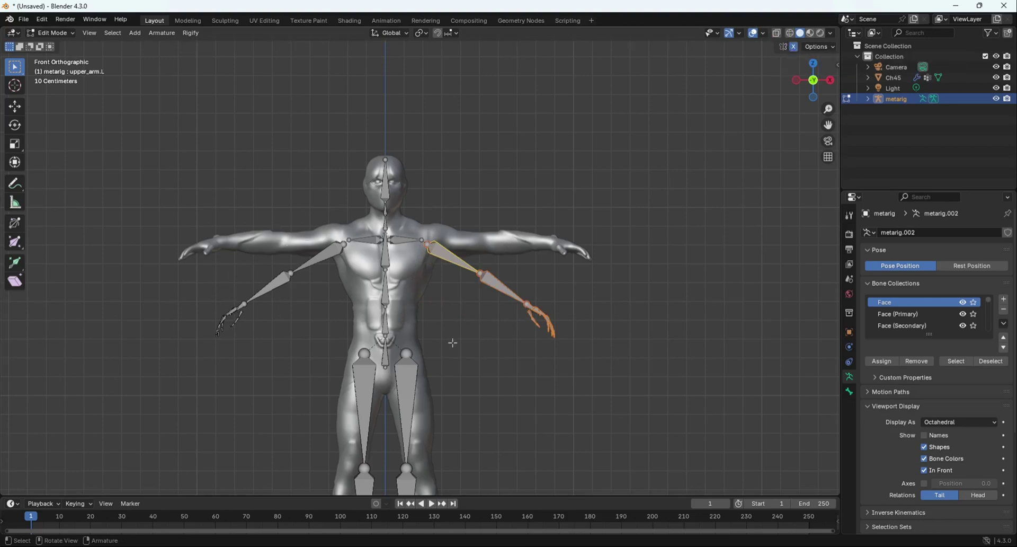
With X-axis mirroring on, rotate the arm bones about -33° and move them inside the mesh arms, starting at the shoulders.
{"action": "key", "text": "r"}
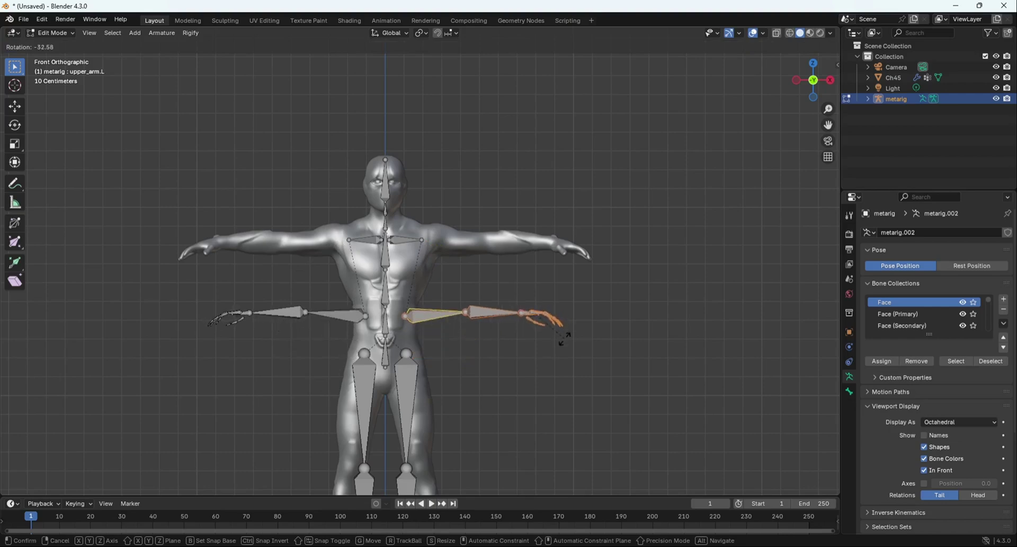
{"action": "left_click", "coordinate": [565, 338]}
{"action": "key", "text": "g"}
{"action": "left_click", "coordinate": [556, 276]}
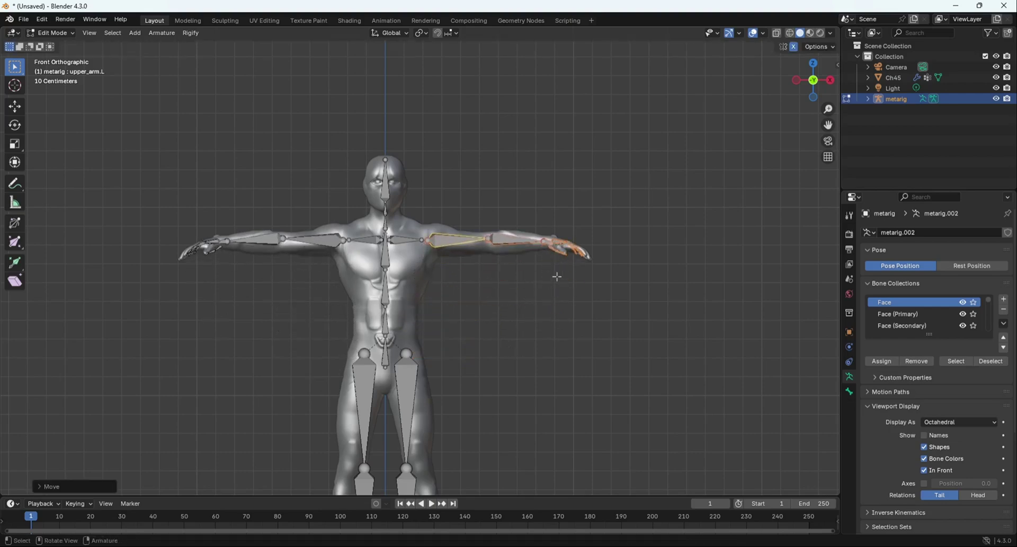
{"action": "key", "text": "g"}
{"action": "left_click", "coordinate": [564, 287]}
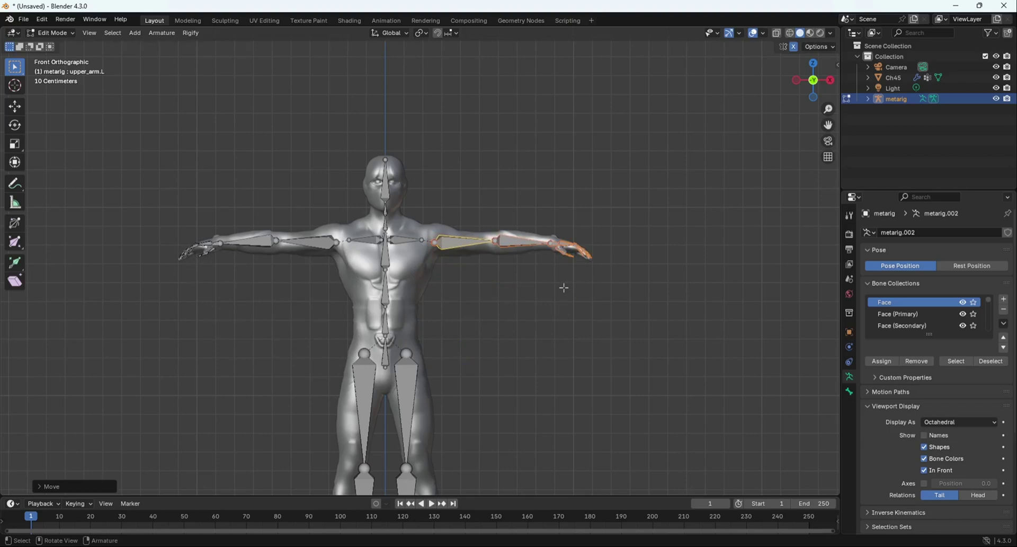
From the top view, rotate the mirrored arm bones to follow the direction of the mesh arms.
{"action": "key", "text": "KP_7"}
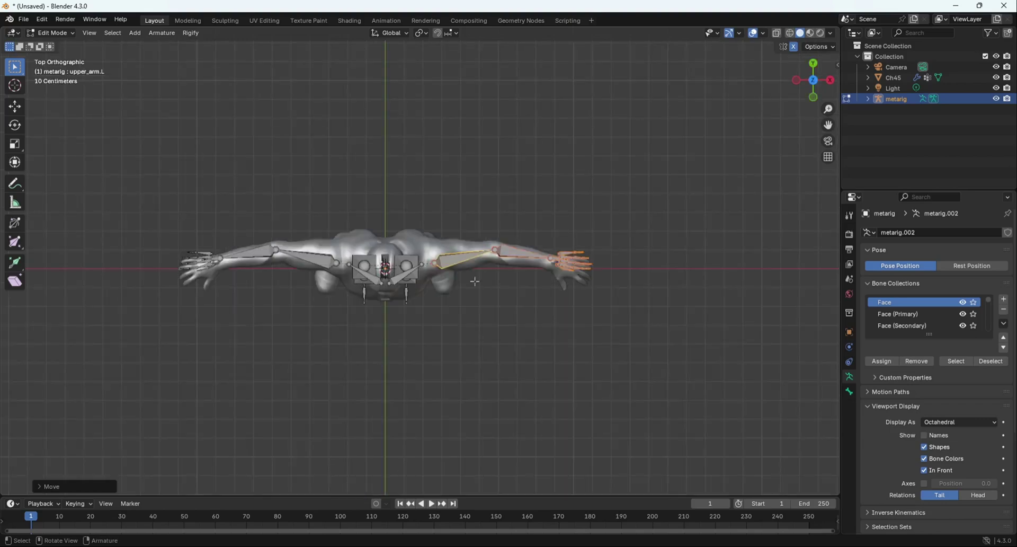
{"action": "scroll", "coordinate": [474, 281], "scroll_direction": "up", "scroll_amount": 2}
{"action": "key", "text": "r"}
{"action": "left_click", "coordinate": [565, 295]}
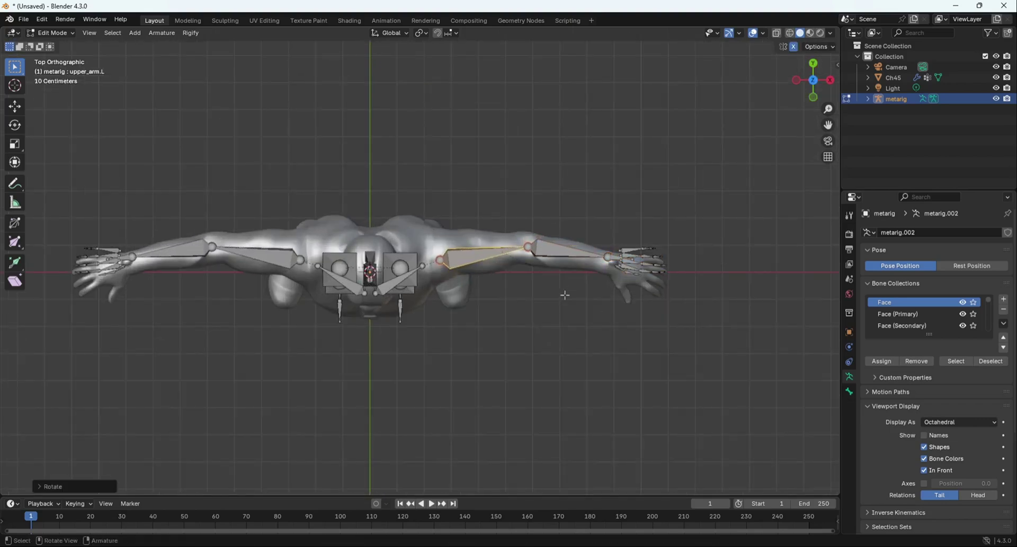
Move the upper arm bones and the elbow and forearm bones to centre them inside the mesh arms.
{"action": "key", "text": "g"}
{"action": "left_click", "coordinate": [560, 287]}
{"action": "left_click_drag", "start_coordinate": [542, 230], "coordinate": [551, 274]}
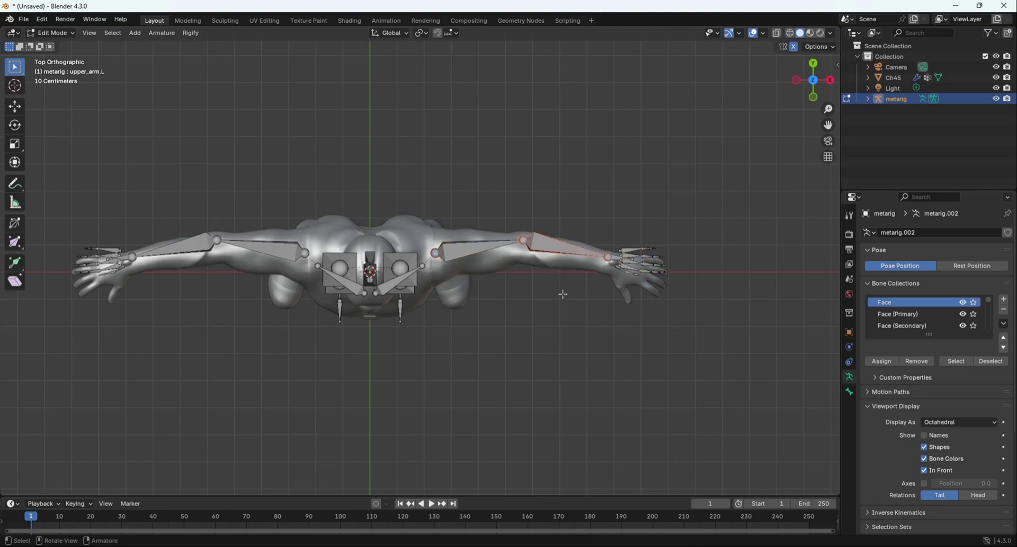
{"action": "key", "text": "g"}
{"action": "left_click", "coordinate": [594, 290]}
{"action": "key", "text": "g"}
{"action": "left_click", "coordinate": [599, 323]}
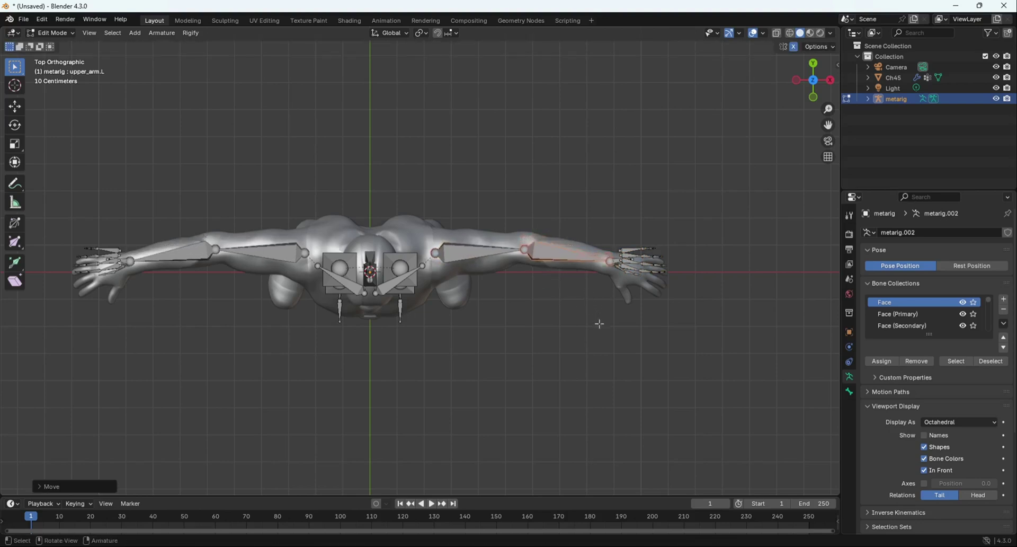
Select the left hand's bones and move and rotate them to line up with the mesh hand.
{"action": "left_click_drag", "start_coordinate": [641, 270], "coordinate": [685, 299]}
{"action": "key", "text": "g"}
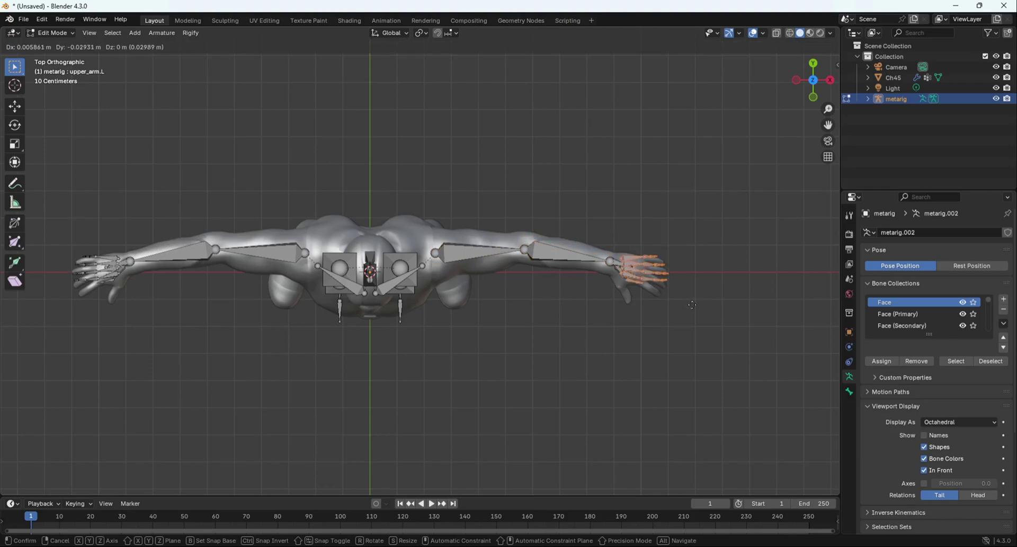
{"action": "left_click", "coordinate": [690, 309]}
{"action": "key", "text": "r"}
{"action": "left_click", "coordinate": [694, 322]}
{"action": "middle_click_drag", "start_coordinate": [694, 322], "coordinate": [574, 272]}
{"action": "scroll", "coordinate": [634, 252], "scroll_direction": "up", "scroll_amount": 4}
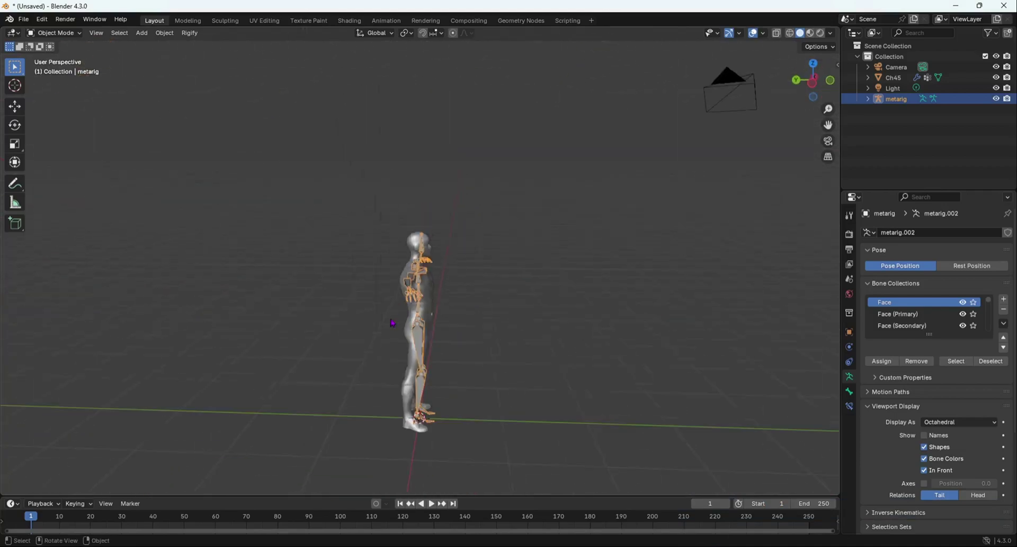
In Edit Mode from the front view, select the left leg bones, rotate them about -8° and move them inside the mesh leg.
{"action": "middle_click_drag", "start_coordinate": [393, 322], "coordinate": [335, 324]}
{"action": "middle_click_drag", "start_coordinate": [443, 337], "coordinate": [384, 343]}
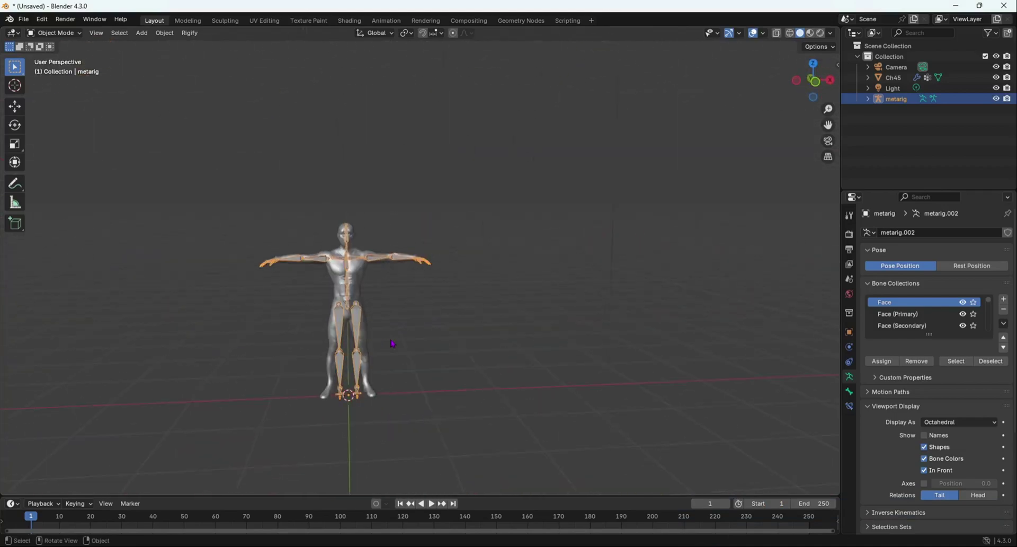
{"action": "key", "text": "KP_1"}
{"action": "key", "text": "Tab"}
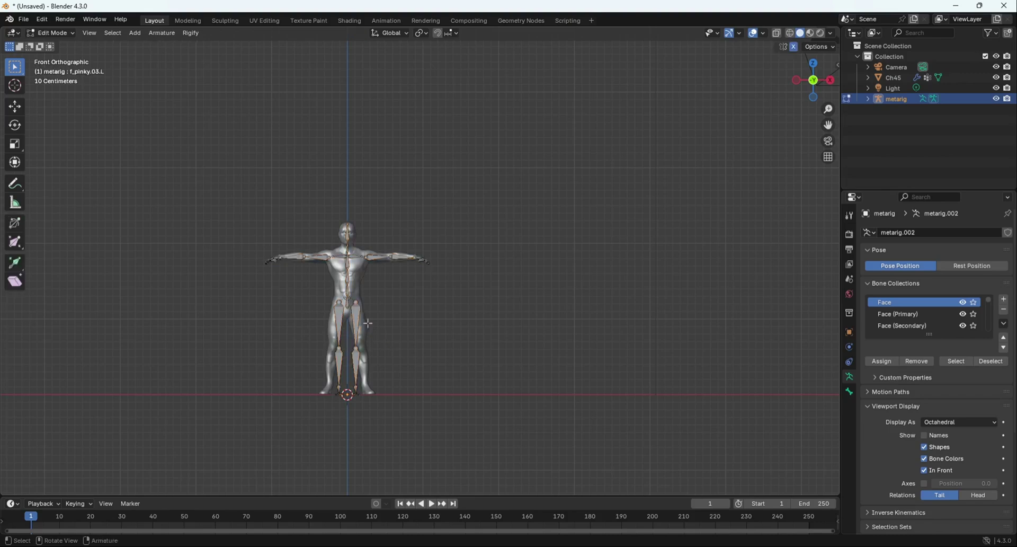
{"action": "scroll", "coordinate": [342, 332], "scroll_direction": "up", "scroll_amount": 3}
{"action": "left_click", "coordinate": [309, 365]}
{"action": "middle_click_drag", "start_coordinate": [324, 374], "coordinate": [343, 320], "text": "shift"}
{"action": "left_click_drag", "start_coordinate": [308, 347], "coordinate": [368, 451], "text": "shift"}
{"action": "key", "text": "r"}
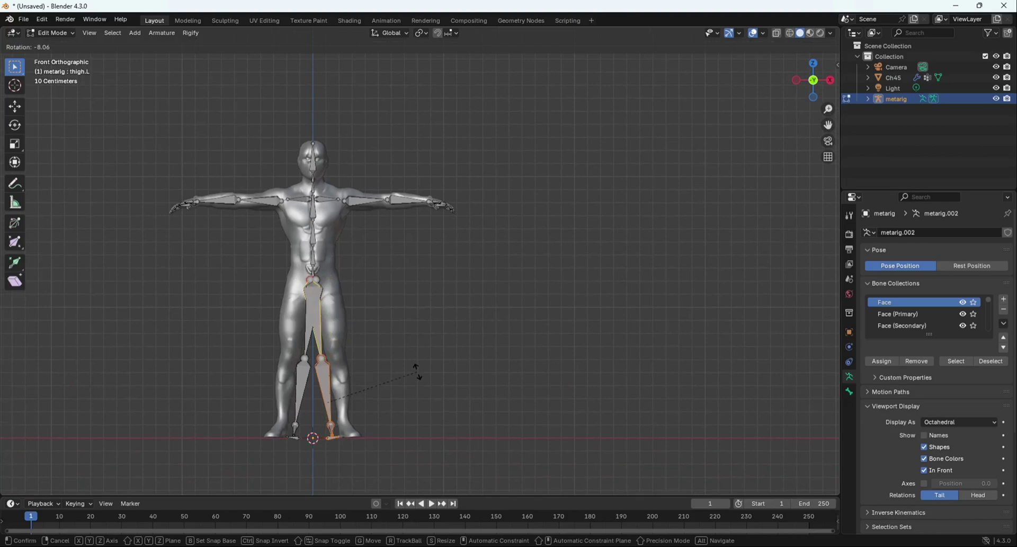
{"action": "left_click", "coordinate": [415, 371]}
{"action": "key", "text": "g"}
{"action": "left_click", "coordinate": [432, 369]}
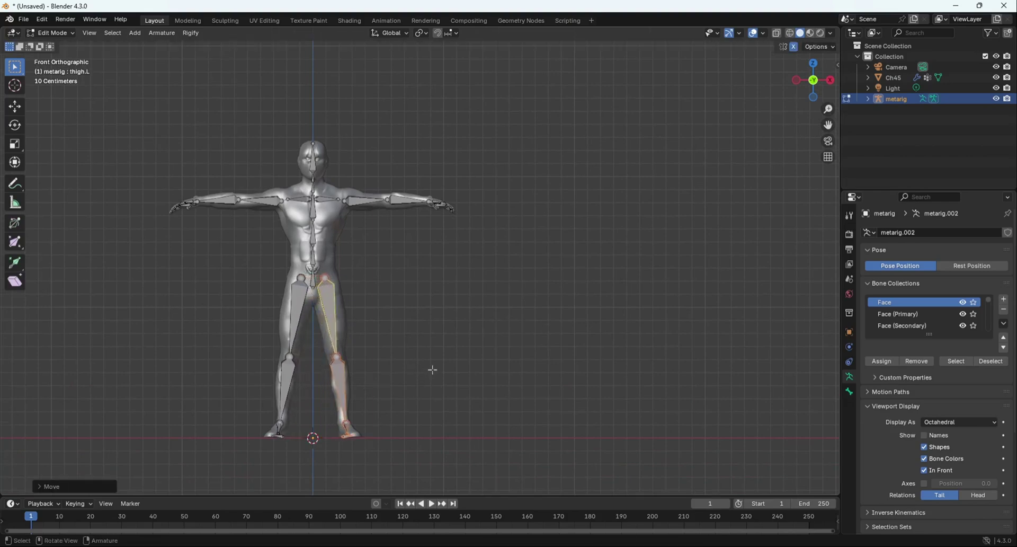
{"action": "scroll", "coordinate": [347, 366], "scroll_direction": "up", "scroll_amount": 4}
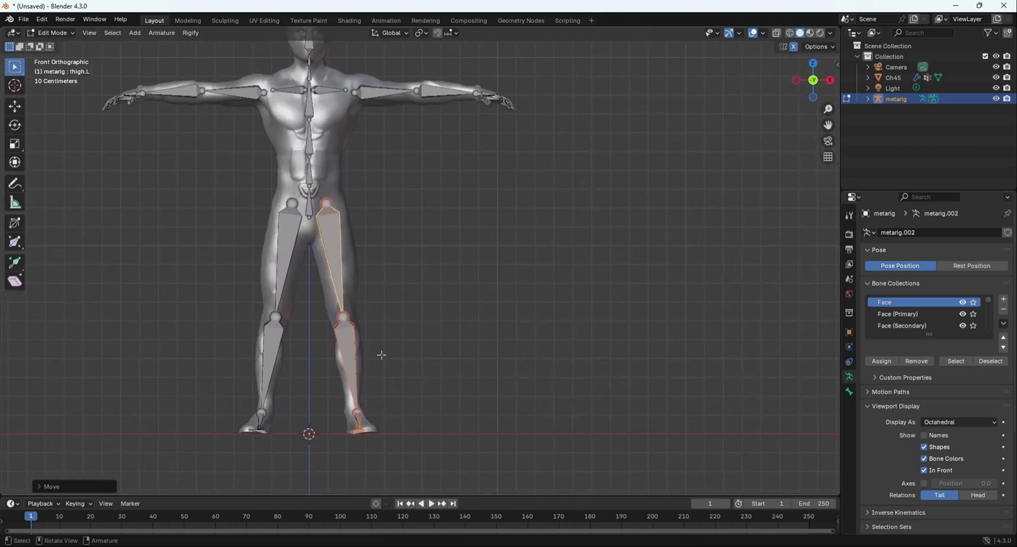
From the right side view, move the left thigh and shin bones backward into the mesh leg.
{"action": "key", "text": "KP_3"}
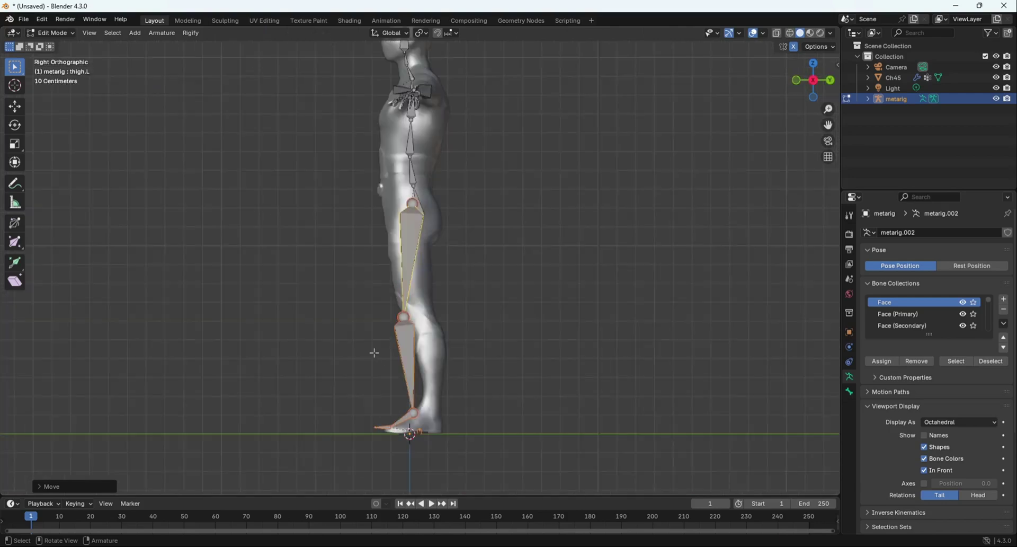
{"action": "scroll", "coordinate": [498, 307], "scroll_direction": "up", "scroll_amount": 2}
{"action": "middle_click_drag", "start_coordinate": [485, 305], "coordinate": [436, 237], "text": "shift"}
{"action": "left_click", "coordinate": [365, 216]}
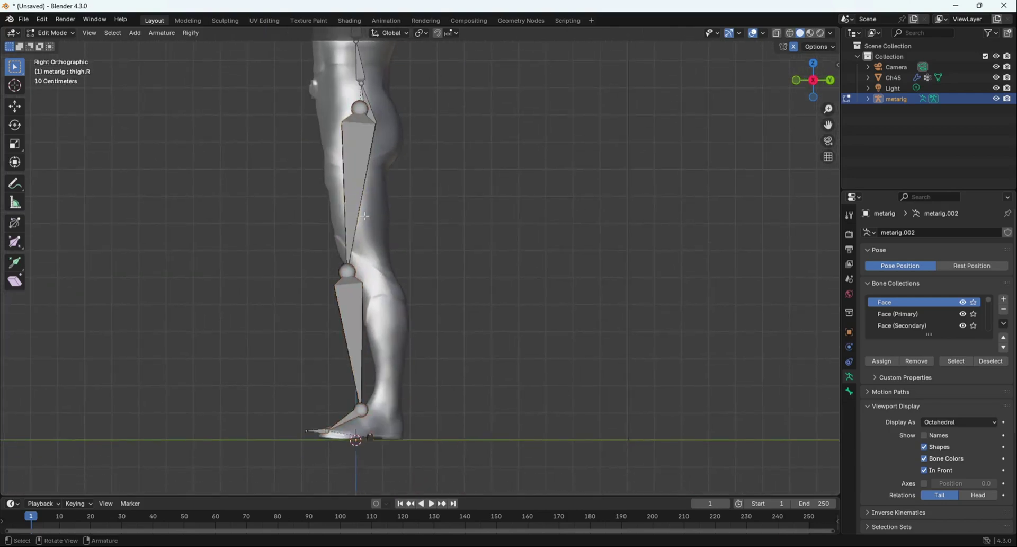
{"action": "key", "text": "g"}
{"action": "left_click", "coordinate": [370, 212]}
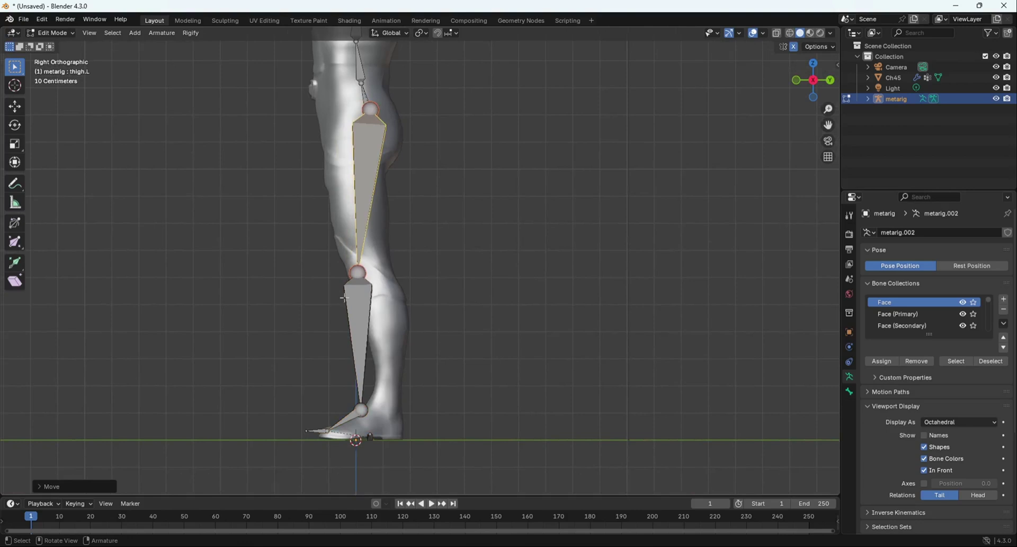
{"action": "left_click", "coordinate": [361, 322]}
{"action": "key", "text": "g"}
{"action": "left_click", "coordinate": [385, 325]}
Scale the left shin bone down and rotate it toward the slope of the lower leg.
{"action": "left_click", "coordinate": [377, 331]}
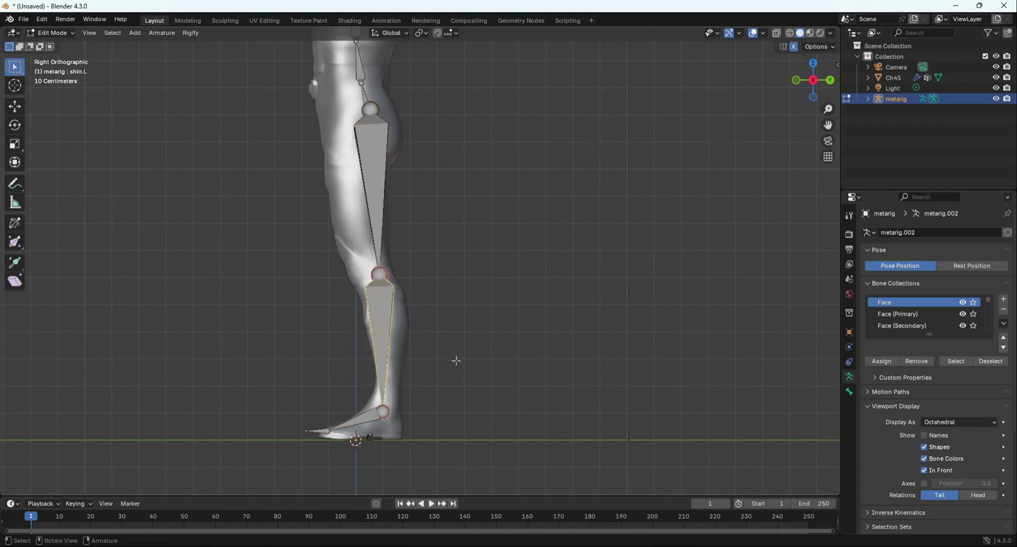
{"action": "key", "text": "s"}
{"action": "left_click", "coordinate": [461, 357]}
{"action": "key", "text": "r"}
{"action": "left_click", "coordinate": [482, 360]}
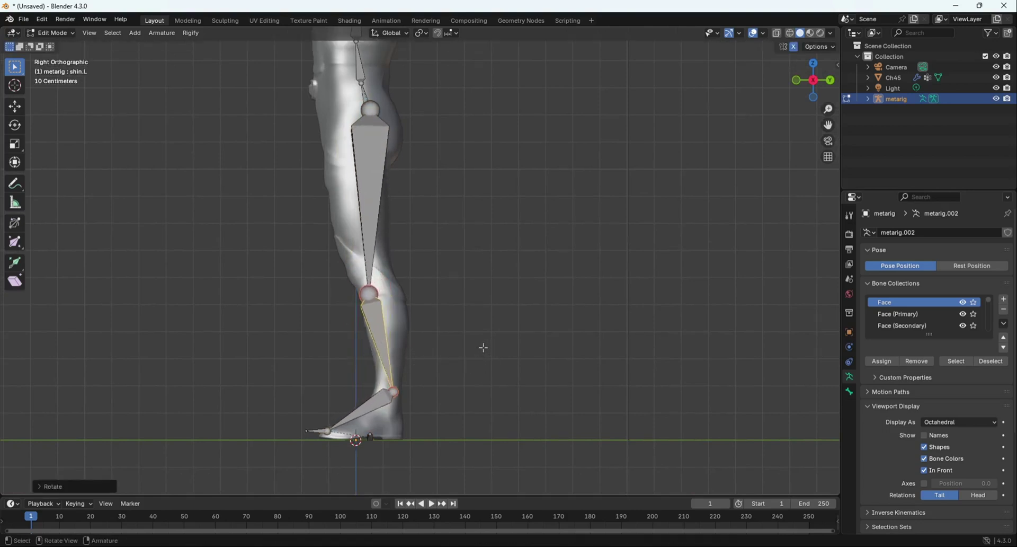
Rotate the lower leg bone about 10° and shift it so the knee joint sits inside the mesh.
{"action": "left_click", "coordinate": [475, 350]}
{"action": "key", "text": "g"}
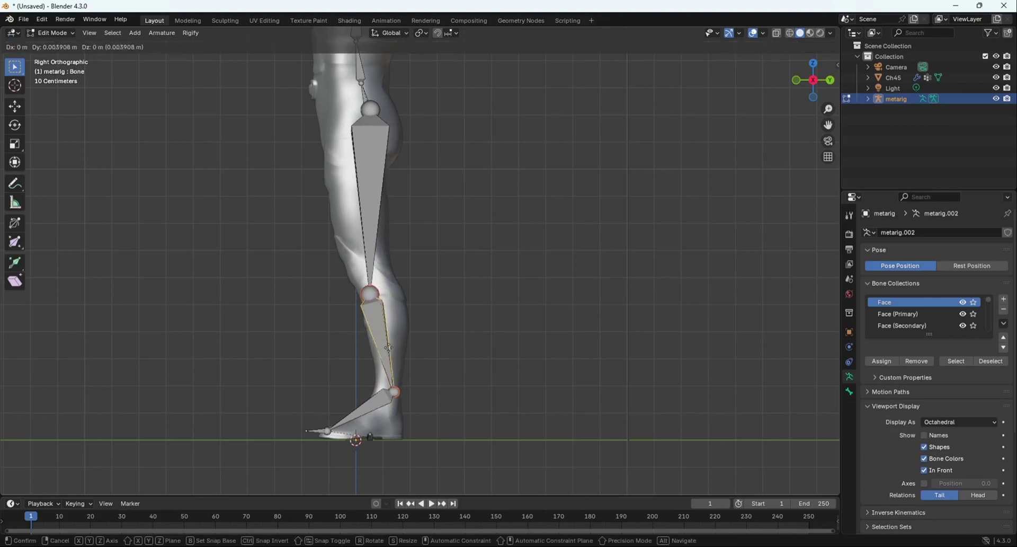
{"action": "left_click", "coordinate": [397, 346]}
{"action": "key", "text": "r"}
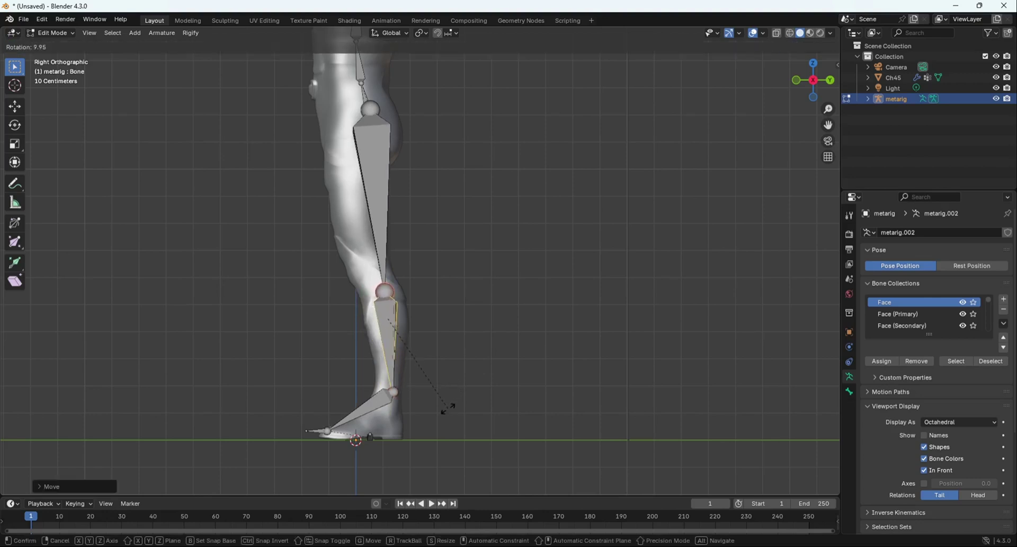
{"action": "left_click", "coordinate": [444, 410]}
{"action": "key", "text": "g"}
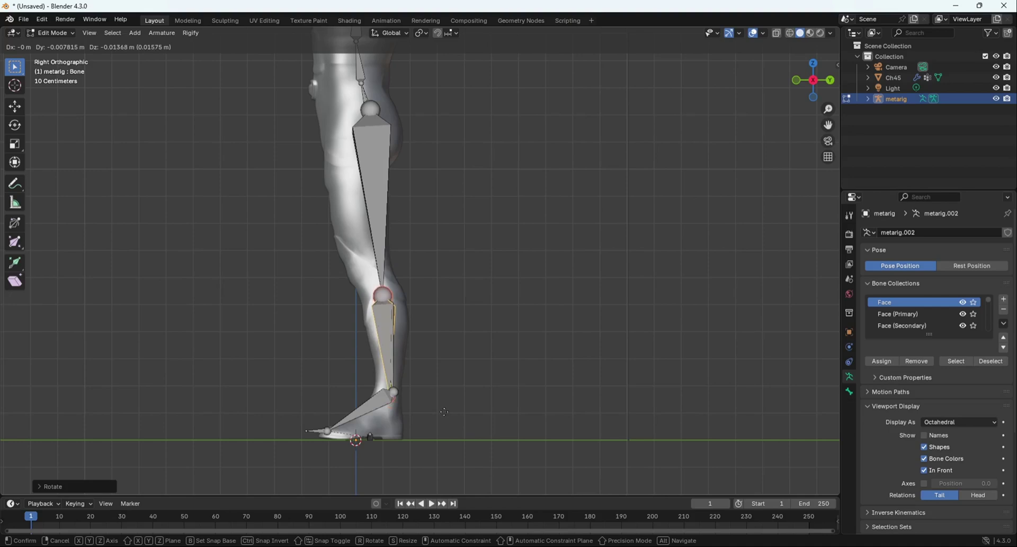
{"action": "left_click", "coordinate": [444, 411]}
Delete the heel bone and the toe bone of the left foot together with their mirrored counterparts.
{"action": "middle_click_drag", "start_coordinate": [445, 411], "coordinate": [522, 408]}
{"action": "middle_click_drag", "start_coordinate": [349, 427], "coordinate": [329, 401]}
{"action": "scroll", "coordinate": [329, 401], "scroll_direction": "up", "scroll_amount": 1}
{"action": "left_click", "coordinate": [306, 449]}
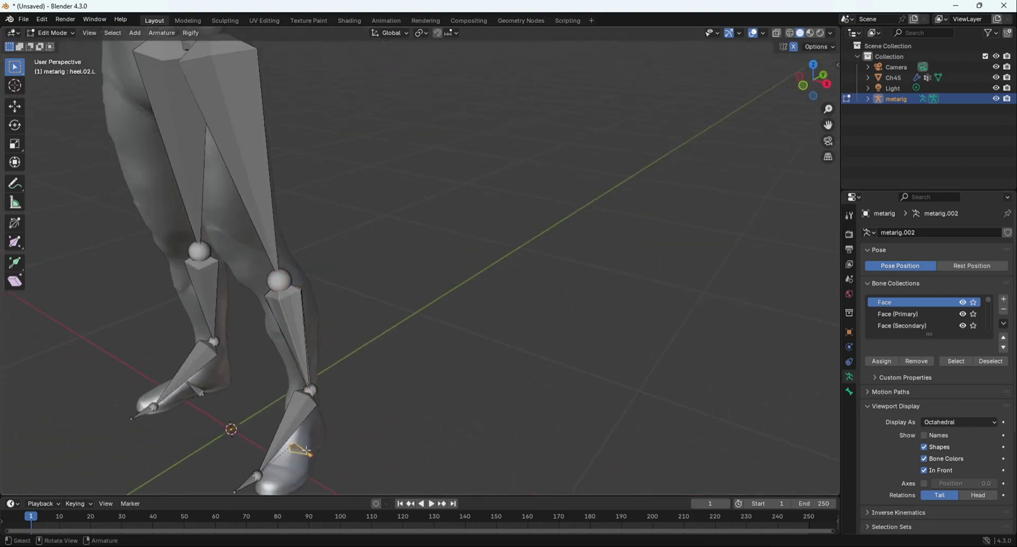
{"action": "key", "text": "x"}
{"action": "left_click", "coordinate": [306, 450]}
{"action": "left_click", "coordinate": [247, 483]}
{"action": "key", "text": "x"}
{"action": "left_click", "coordinate": [247, 483]}
{"action": "middle_click_drag", "start_coordinate": [246, 483], "coordinate": [272, 458]}
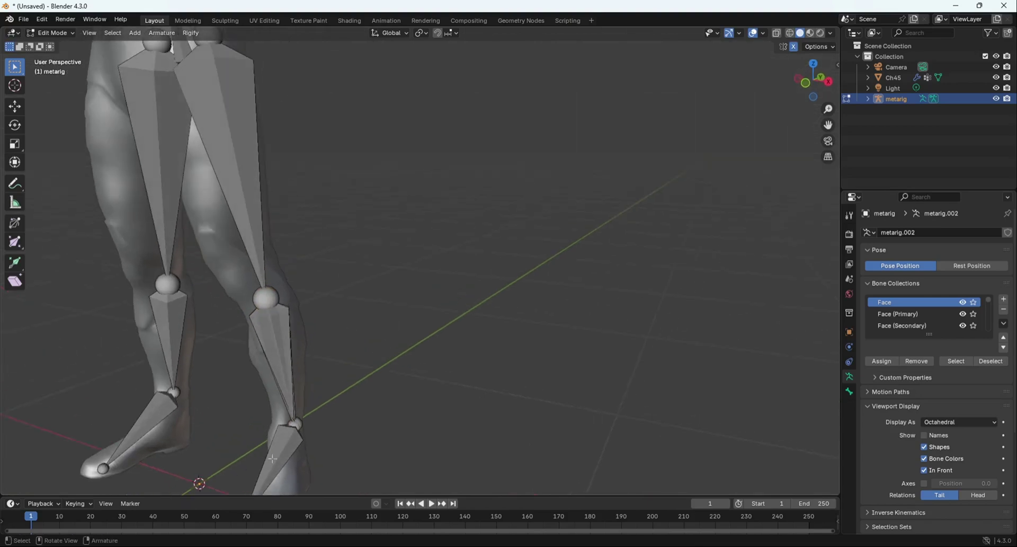
From the right side view, move the left foot bone down so its head sits at the mesh ankle.
{"action": "key", "text": "KP_3"}
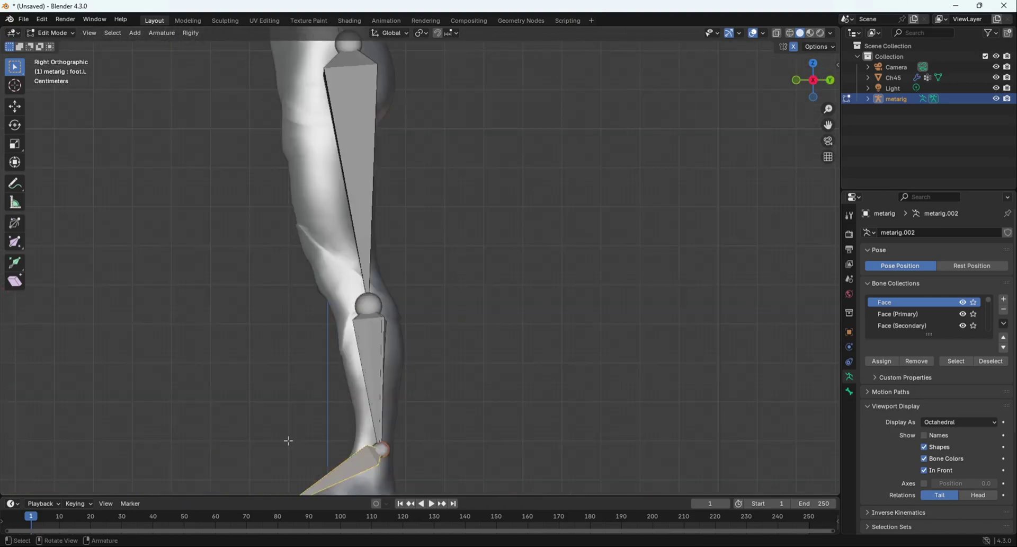
{"action": "scroll", "coordinate": [391, 447], "scroll_direction": "up", "scroll_amount": 1}
{"action": "middle_click_drag", "start_coordinate": [391, 447], "coordinate": [408, 406], "text": "shift"}
{"action": "key", "text": "g"}
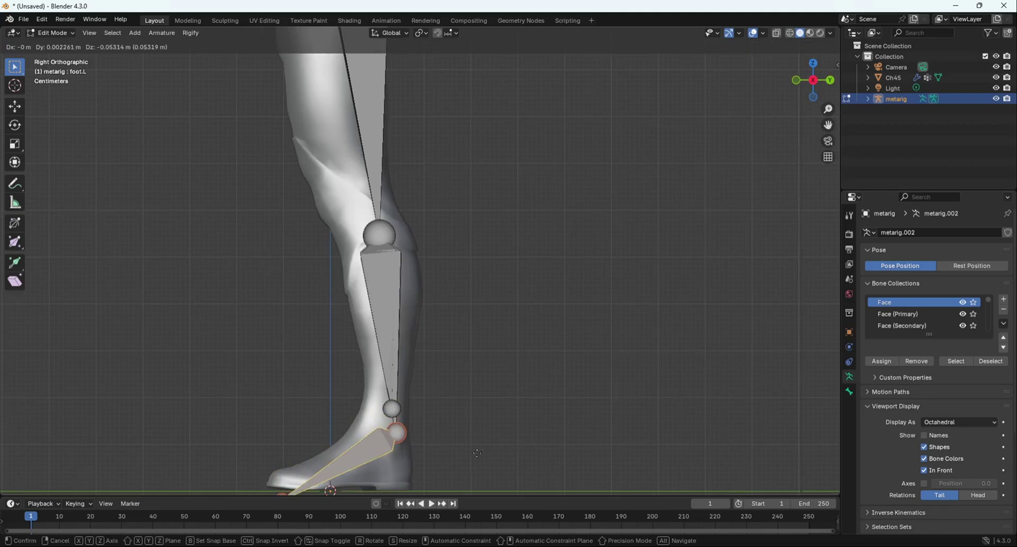
{"action": "left_click", "coordinate": [408, 437]}
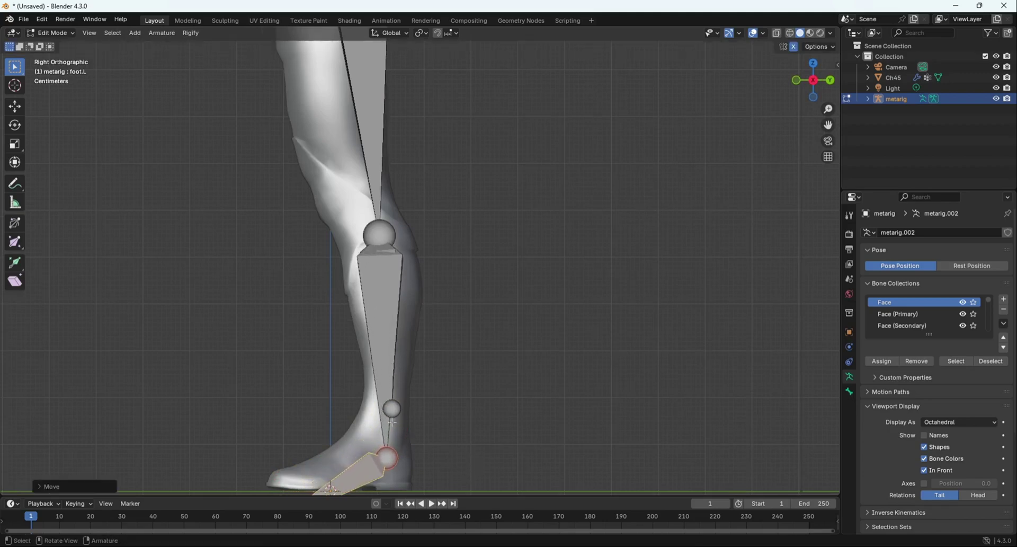
Position the left foot bone at the heel, rotate it about 40° and scale it down to fit inside the mesh foot.
{"action": "middle_click_drag", "start_coordinate": [334, 477], "coordinate": [354, 399], "text": "shift"}
{"action": "left_click", "coordinate": [299, 439]}
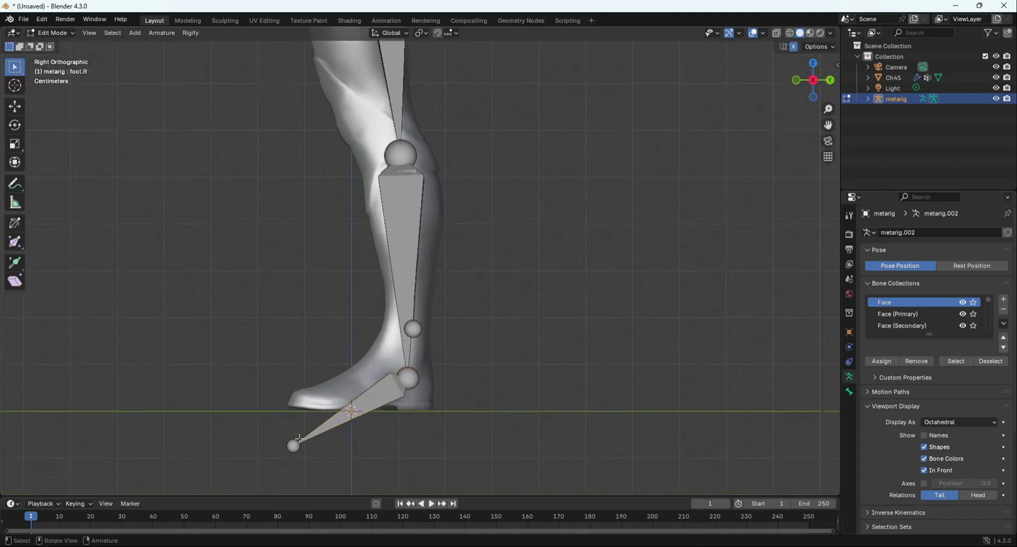
{"action": "key", "text": "g"}
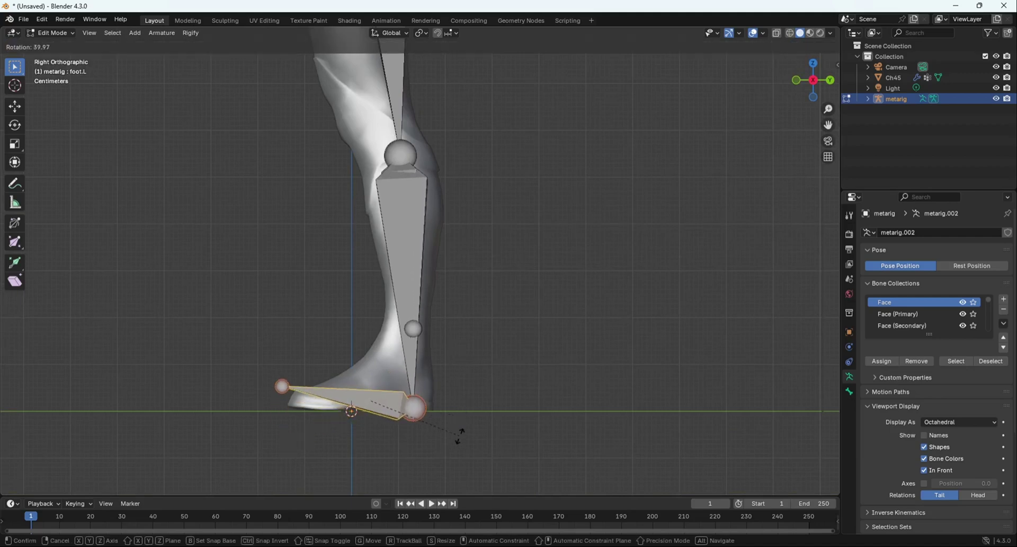
{"action": "left_click", "coordinate": [479, 412]}
{"action": "key", "text": "s"}
{"action": "left_click", "coordinate": [466, 411]}
{"action": "mouse_move", "coordinate": [465, 410]}
{"action": "middle_mouse_down"}
{"action": "mouse_move", "coordinate": [551, 424]}
{"action": "mouse_move", "coordinate": [468, 408]}
{"action": "middle_mouse_up"}
{"action": "middle_click_drag", "start_coordinate": [361, 327], "coordinate": [305, 301]}
{"action": "scroll", "coordinate": [341, 327], "scroll_direction": "up", "scroll_amount": 2}
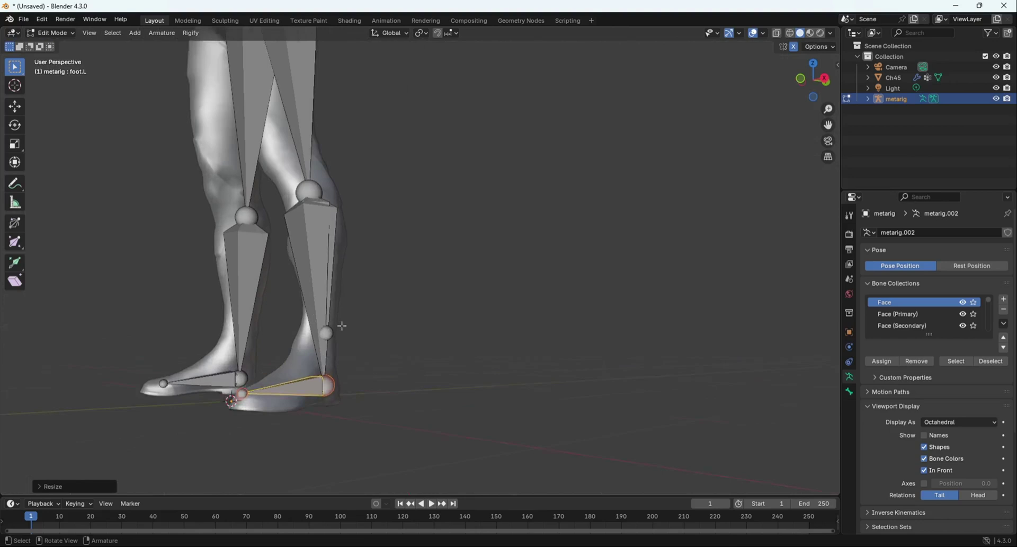
{"action": "left_click", "coordinate": [295, 358]}
{"action": "left_click", "coordinate": [295, 358]}
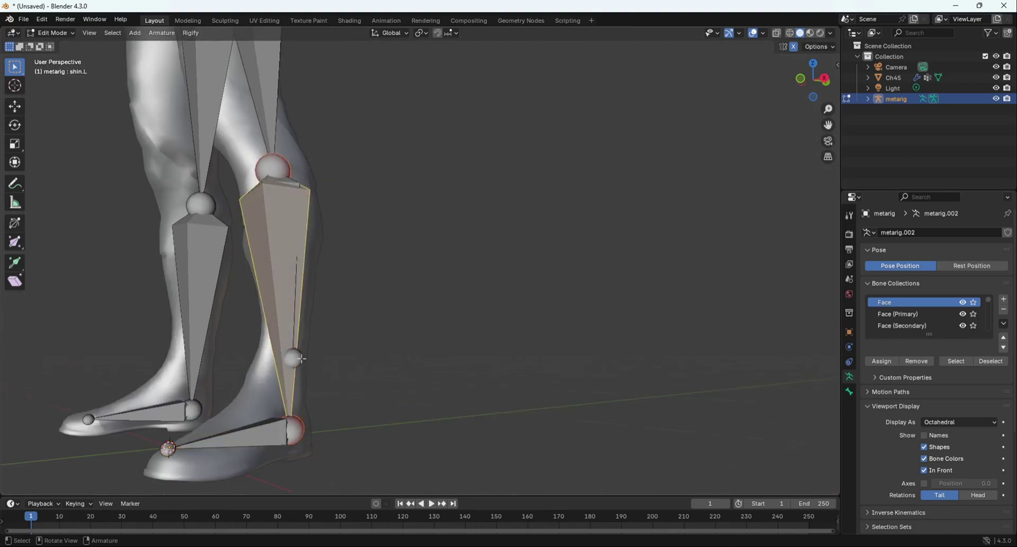
{"action": "left_click", "coordinate": [303, 358]}
{"action": "middle_click_drag", "start_coordinate": [303, 358], "coordinate": [374, 336]}
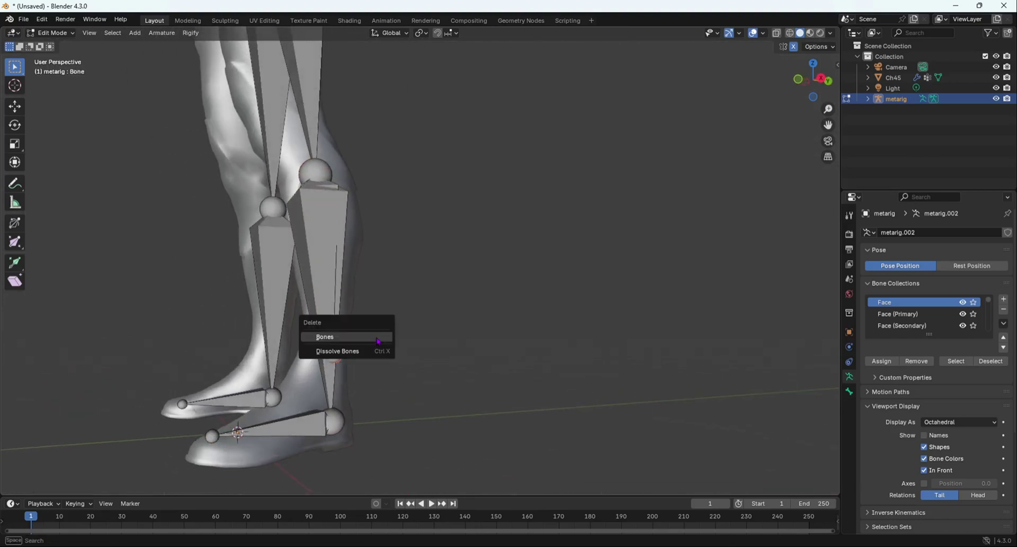
{"action": "left_click", "coordinate": [337, 326]}
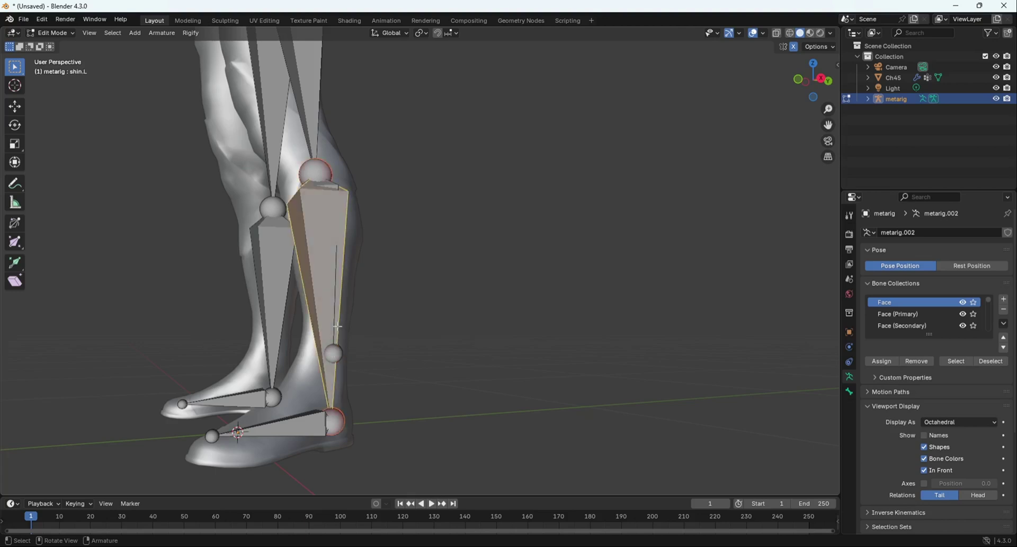
Delete the stray extra bone inside the left shin above the ankle.
{"action": "middle_click_drag", "start_coordinate": [353, 333], "coordinate": [334, 345]}
{"action": "scroll", "coordinate": [553, 355], "scroll_direction": "up", "scroll_amount": 5}
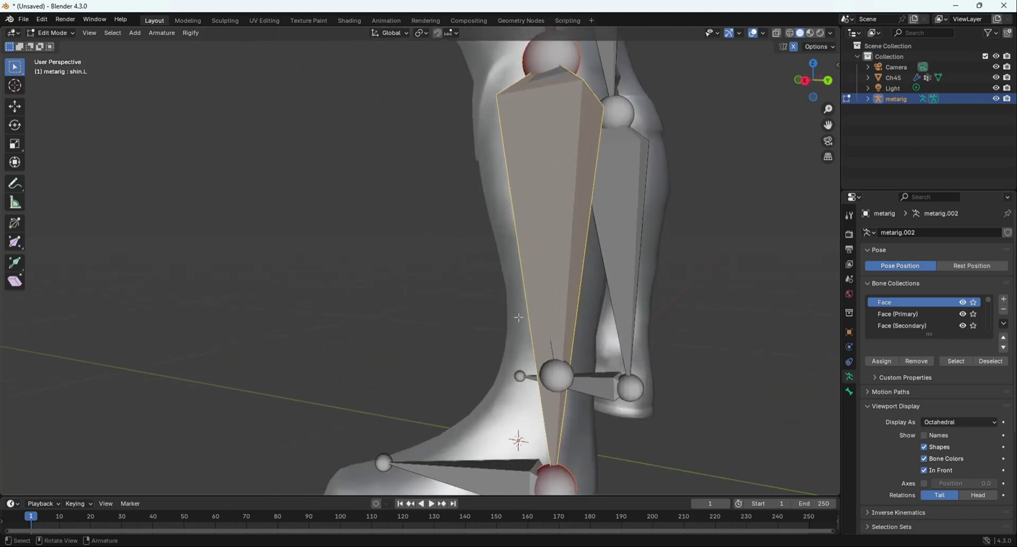
{"action": "left_click", "coordinate": [566, 366]}
{"action": "left_click", "coordinate": [564, 361]}
{"action": "key", "text": "x"}
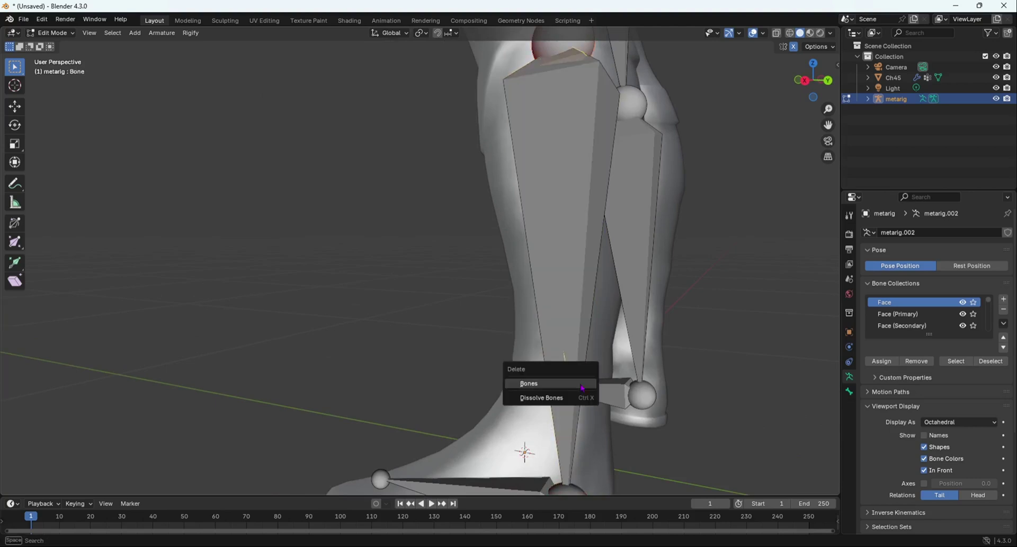
{"action": "left_click", "coordinate": [578, 383]}
Move the left foot bone sideways so the mirrored foot bones sit centred in the mesh feet.
{"action": "scroll", "coordinate": [546, 371], "scroll_direction": "down", "scroll_amount": 6}
{"action": "middle_click_drag", "start_coordinate": [590, 379], "coordinate": [344, 386]}
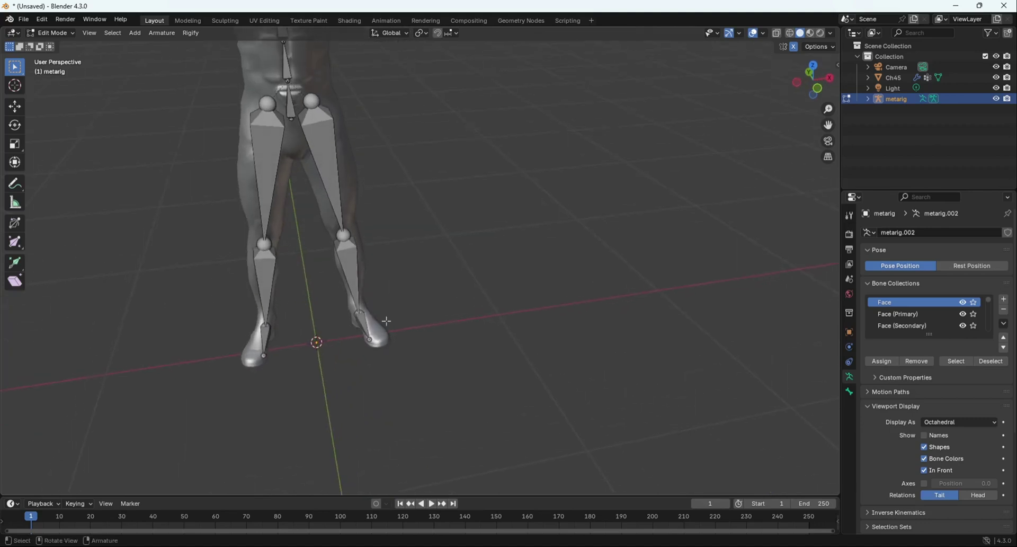
{"action": "scroll", "coordinate": [350, 341], "scroll_direction": "up", "scroll_amount": 2}
{"action": "left_click", "coordinate": [362, 352]}
{"action": "middle_click_drag", "start_coordinate": [362, 352], "coordinate": [355, 372]}
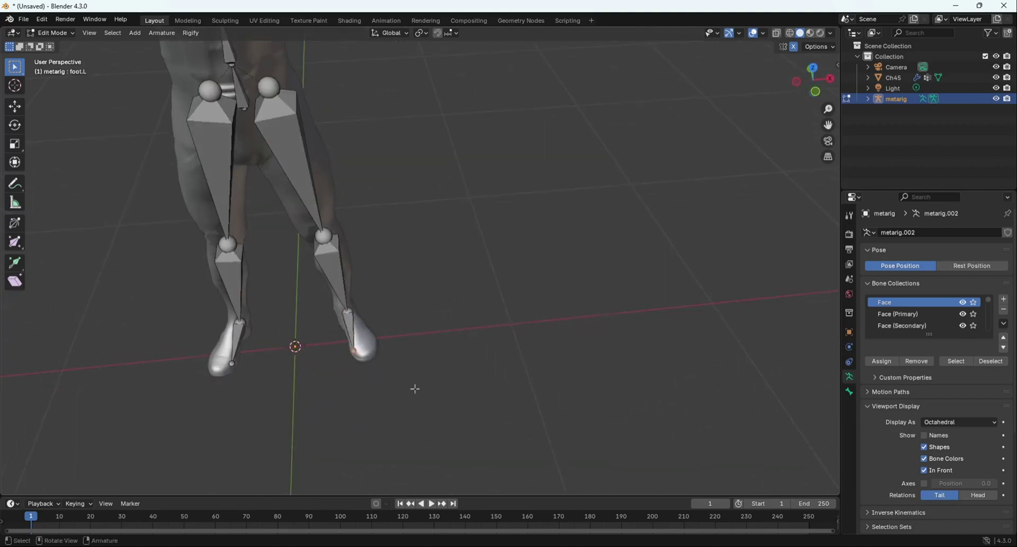
{"action": "key", "text": "g"}
{"action": "left_click", "coordinate": [433, 390]}
Leave armature editing for Object Mode and parent the Ch45 character mesh to the metarig so its bones deform the body.
{"action": "scroll", "coordinate": [418, 329], "scroll_direction": "down", "scroll_amount": 5}
{"action": "middle_click_drag", "start_coordinate": [432, 391], "coordinate": [429, 345]}
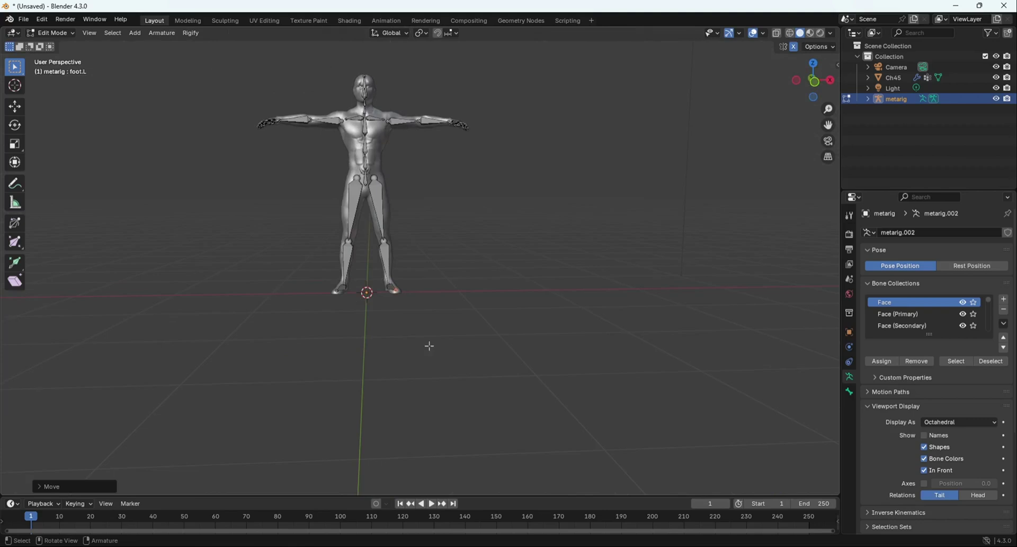
{"action": "left_click", "coordinate": [52, 32]}
{"action": "left_click", "coordinate": [50, 42]}
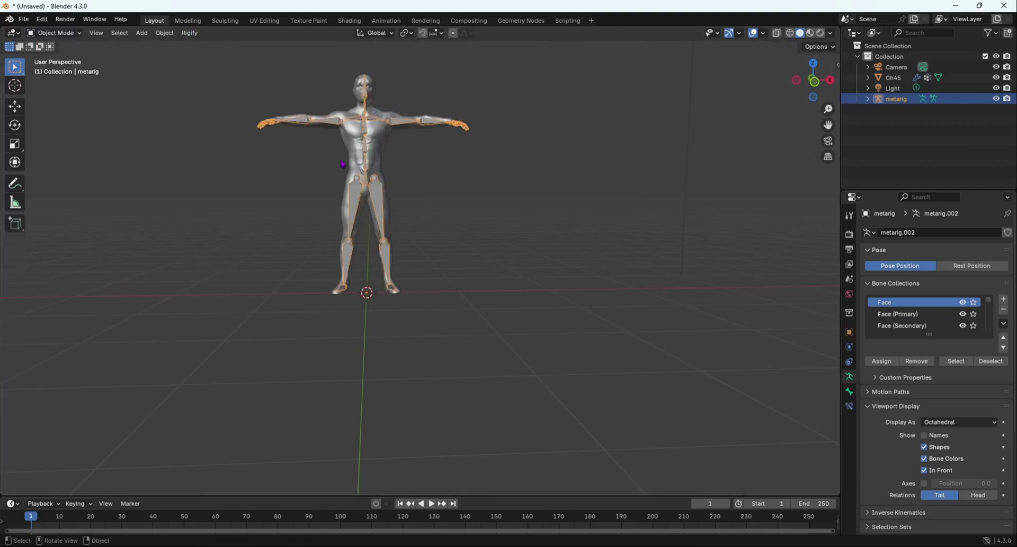
{"action": "left_click", "coordinate": [377, 149]}
{"action": "scroll", "coordinate": [374, 151], "scroll_direction": "up", "scroll_amount": 5}
{"action": "middle_click_drag", "start_coordinate": [372, 152], "coordinate": [411, 331], "text": "shift"}
{"action": "left_click", "coordinate": [364, 166], "text": "shift"}
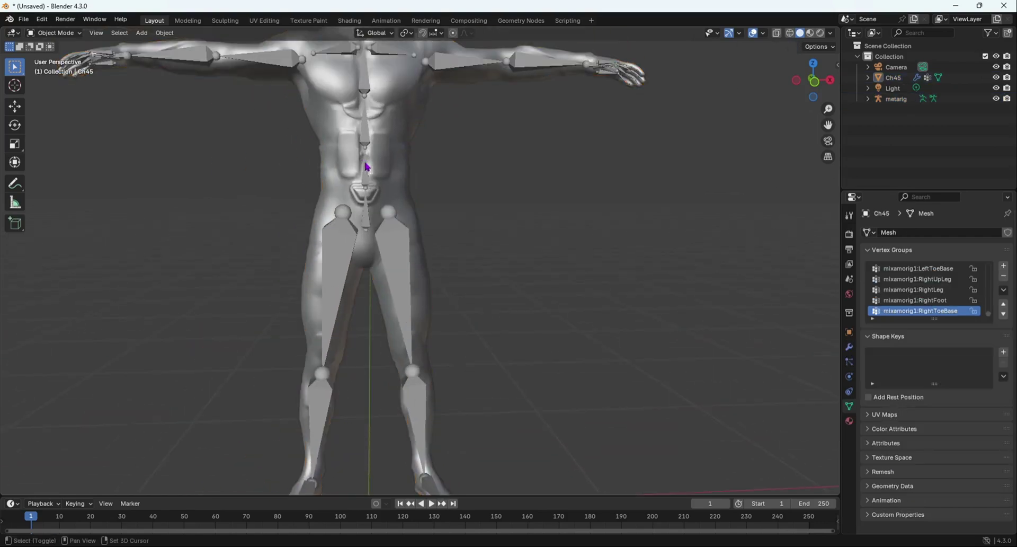
{"action": "left_click", "coordinate": [367, 169]}
{"action": "left_click", "coordinate": [367, 179], "text": "shift"}
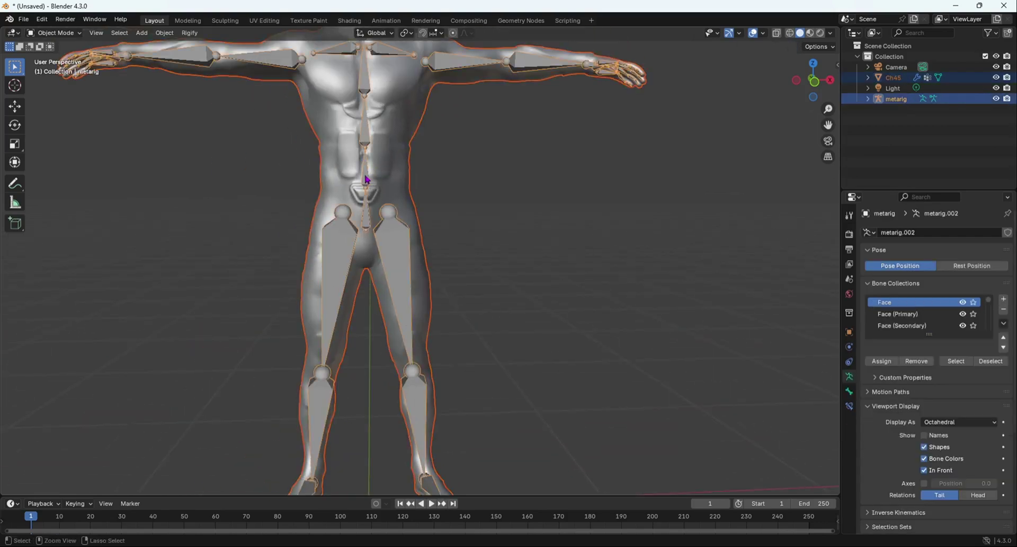
{"action": "key", "text": "ctrl+p"}
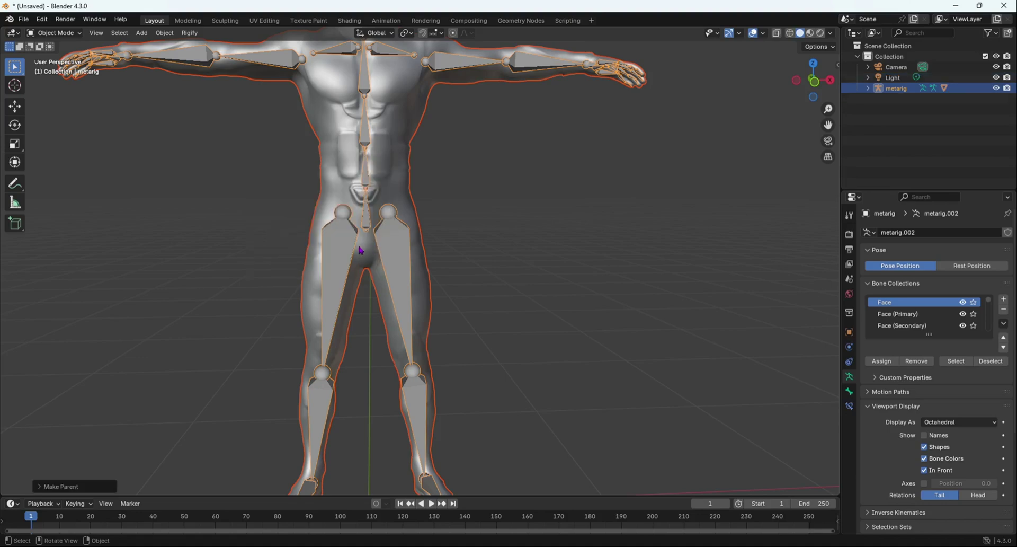
Switch the metarig to Pose Mode with the whole upper body in view.
{"action": "scroll", "coordinate": [365, 242], "scroll_direction": "down", "scroll_amount": 5}
{"action": "middle_click_drag", "start_coordinate": [365, 242], "coordinate": [475, 240]}
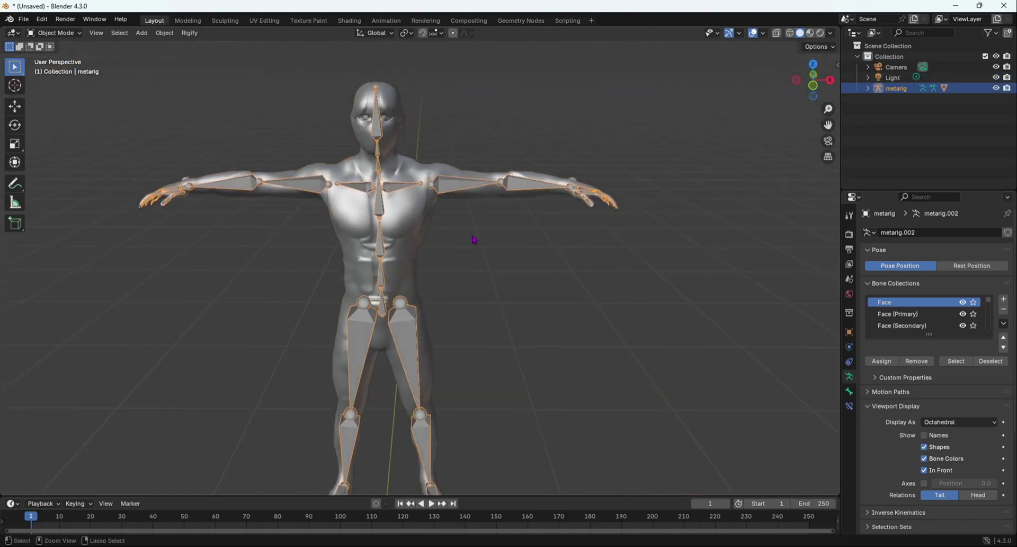
{"action": "key", "text": "Tab"}
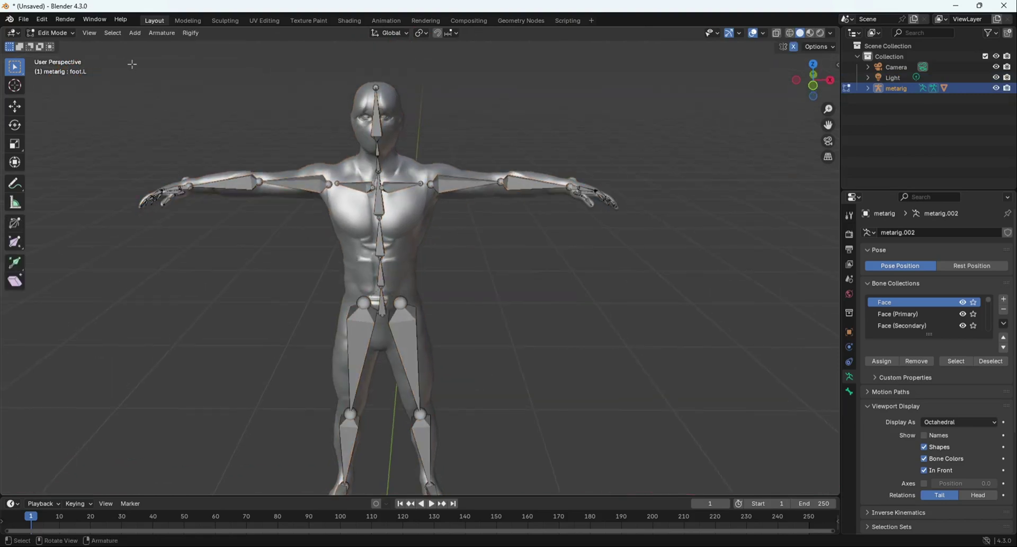
{"action": "left_click", "coordinate": [50, 32]}
{"action": "left_click", "coordinate": [53, 66]}
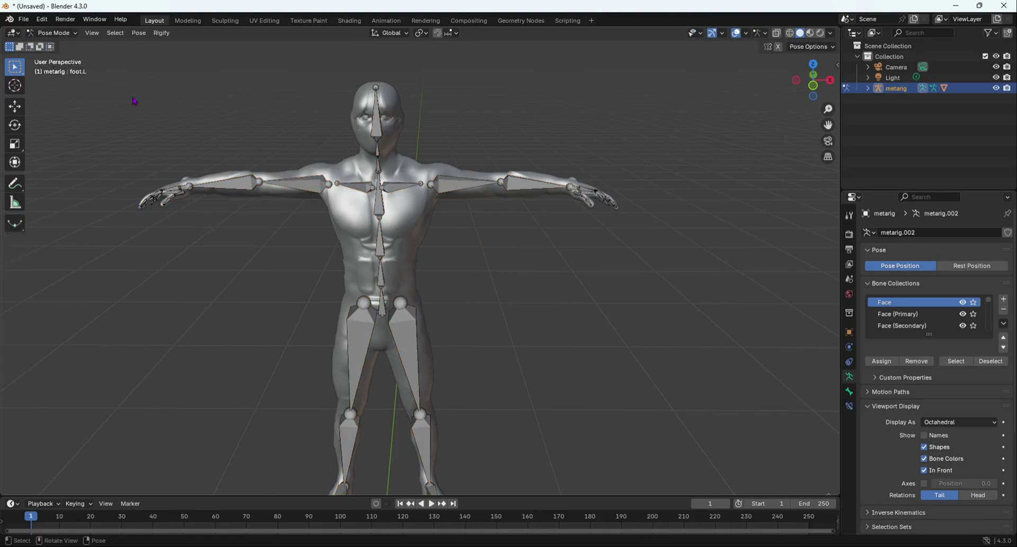
Test the arm deformation by rotating the left and right upper arm bones down alongside the torso.
{"action": "left_click", "coordinate": [453, 181]}
{"action": "middle_click_drag", "start_coordinate": [473, 214], "coordinate": [473, 209]}
{"action": "key", "text": "r"}
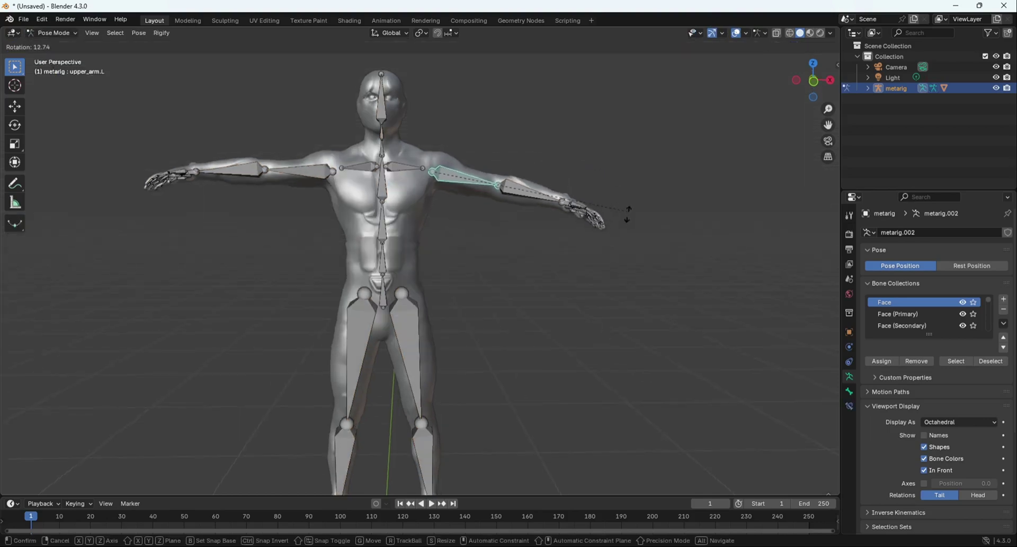
{"action": "left_click", "coordinate": [470, 339]}
{"action": "left_click", "coordinate": [301, 179]}
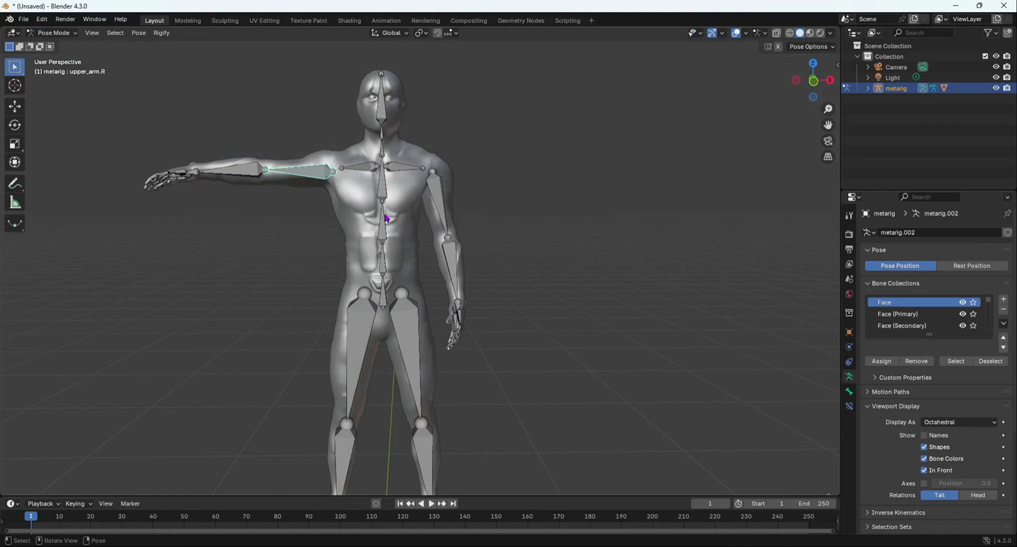
{"action": "key", "text": "r"}
{"action": "left_click", "coordinate": [430, 57]}
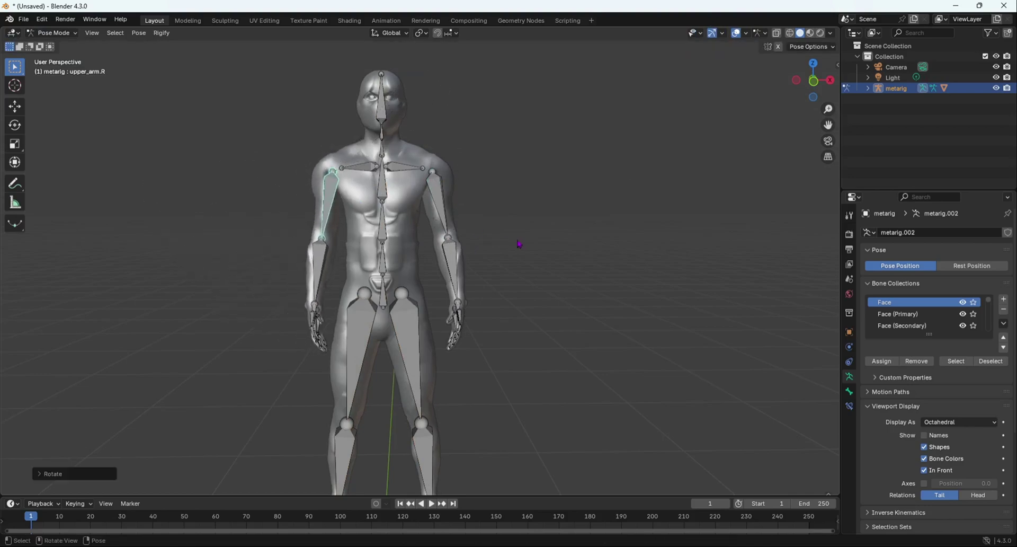
From the side, test the leg deformation by rotating the left thigh bone forward and bending the left shin bone at the knee.
{"action": "middle_click_drag", "start_coordinate": [519, 245], "coordinate": [359, 355]}
{"action": "left_click", "coordinate": [370, 347]}
{"action": "key", "text": "r"}
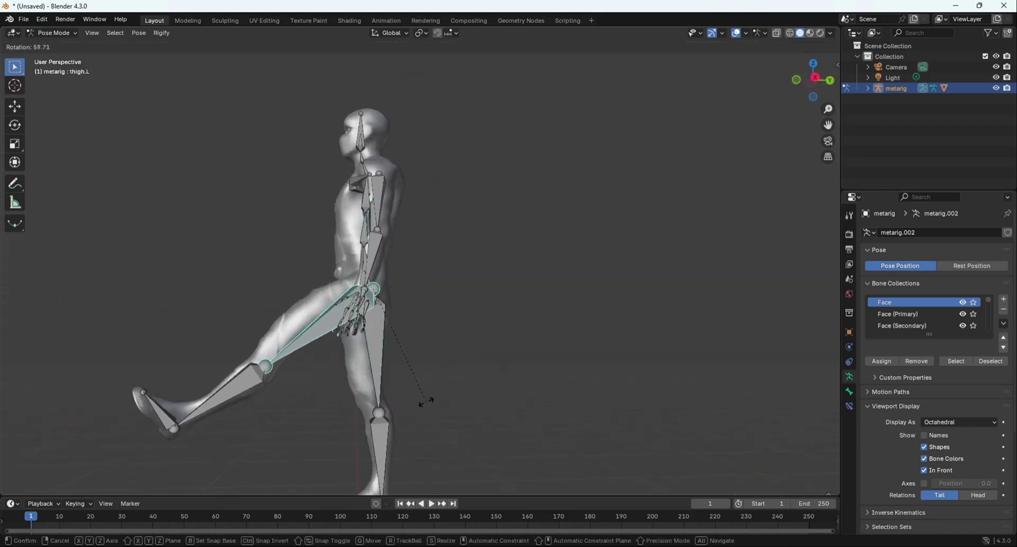
{"action": "left_click", "coordinate": [423, 398]}
{"action": "left_click", "coordinate": [236, 390]}
{"action": "key", "text": "r"}
{"action": "left_click", "coordinate": [388, 258]}
Clear the rotation of all bones to reset the whole rig to its rest pose.
{"action": "middle_click_drag", "start_coordinate": [424, 302], "coordinate": [465, 368]}
{"action": "key", "text": "a"}
{"action": "key", "text": "alt+r"}
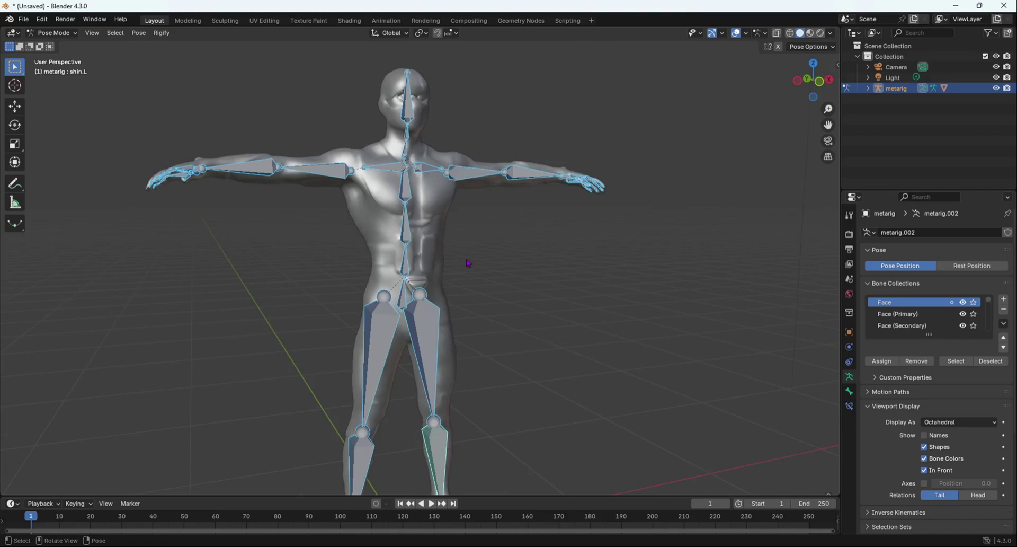
Pose both arms hanging beside the body by rotating the left and right upper arm bones downward.
{"action": "scroll", "coordinate": [450, 304], "scroll_direction": "down", "scroll_amount": 3}
{"action": "middle_click_drag", "start_coordinate": [427, 304], "coordinate": [417, 256]}
{"action": "scroll", "coordinate": [406, 300], "scroll_direction": "down", "scroll_amount": 2}
{"action": "scroll", "coordinate": [413, 331], "scroll_direction": "up", "scroll_amount": 2}
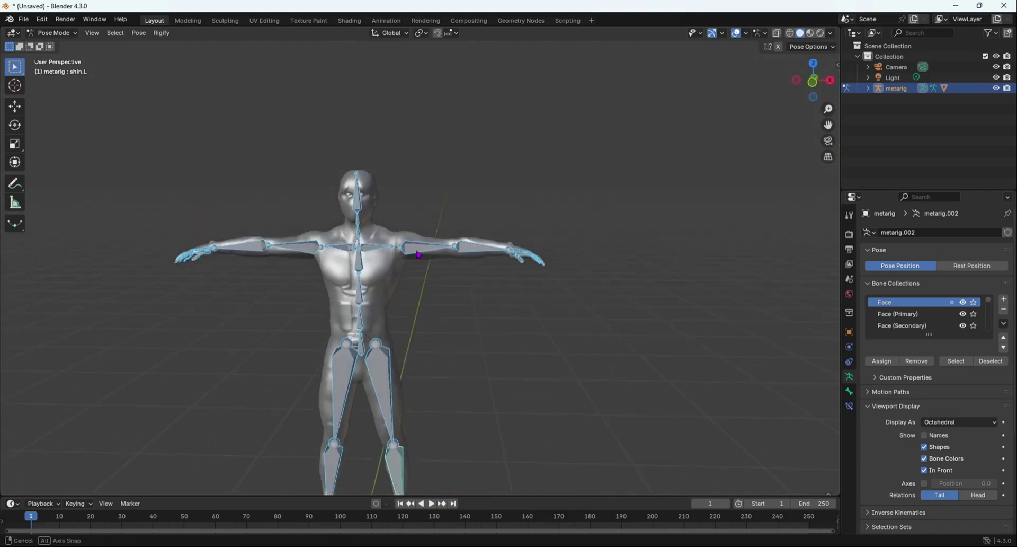
{"action": "left_click", "coordinate": [427, 250]}
{"action": "key", "text": "r"}
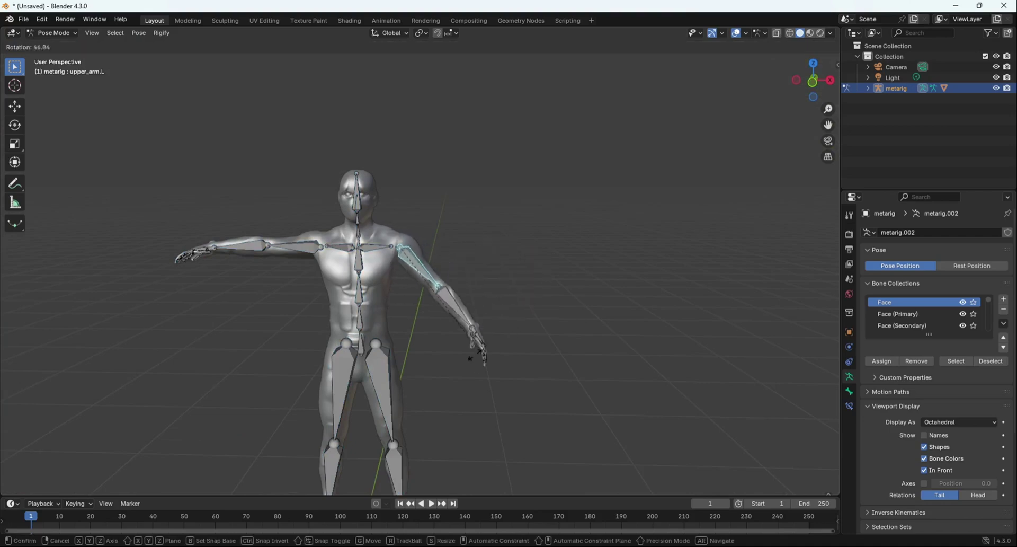
{"action": "left_click", "coordinate": [413, 370]}
{"action": "left_click", "coordinate": [300, 247]}
{"action": "key", "text": "r"}
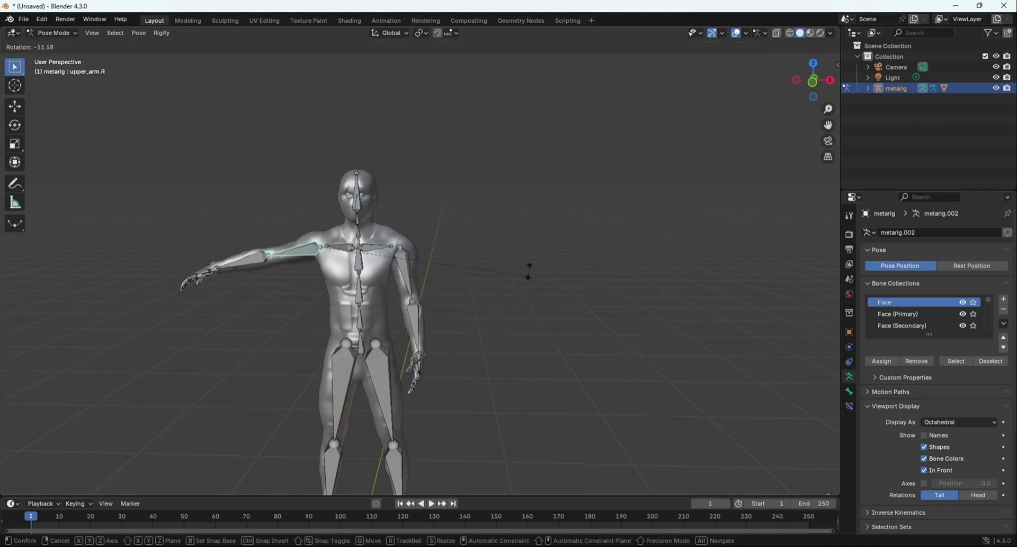
{"action": "left_click", "coordinate": [445, 189]}
{"action": "middle_click_drag", "start_coordinate": [445, 189], "coordinate": [440, 130]}
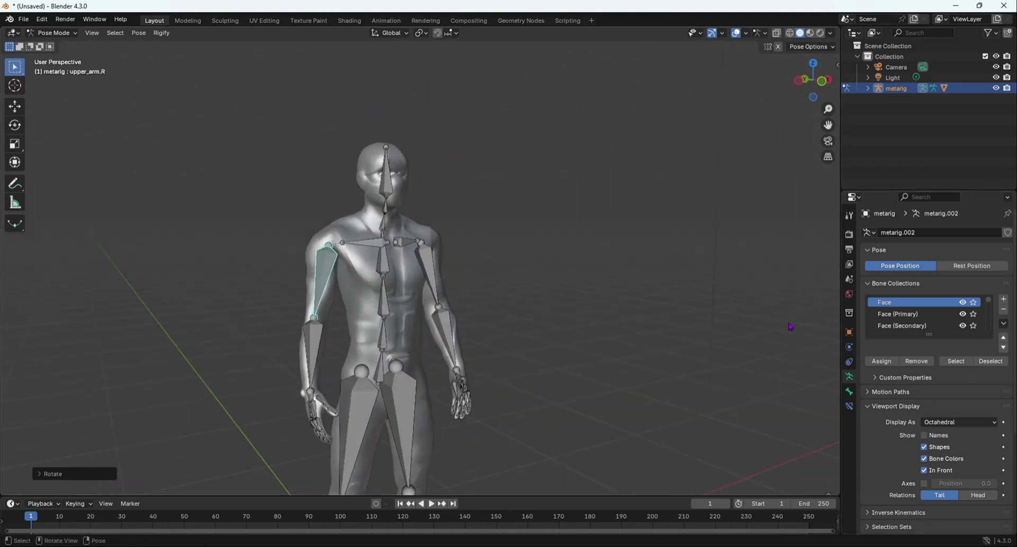